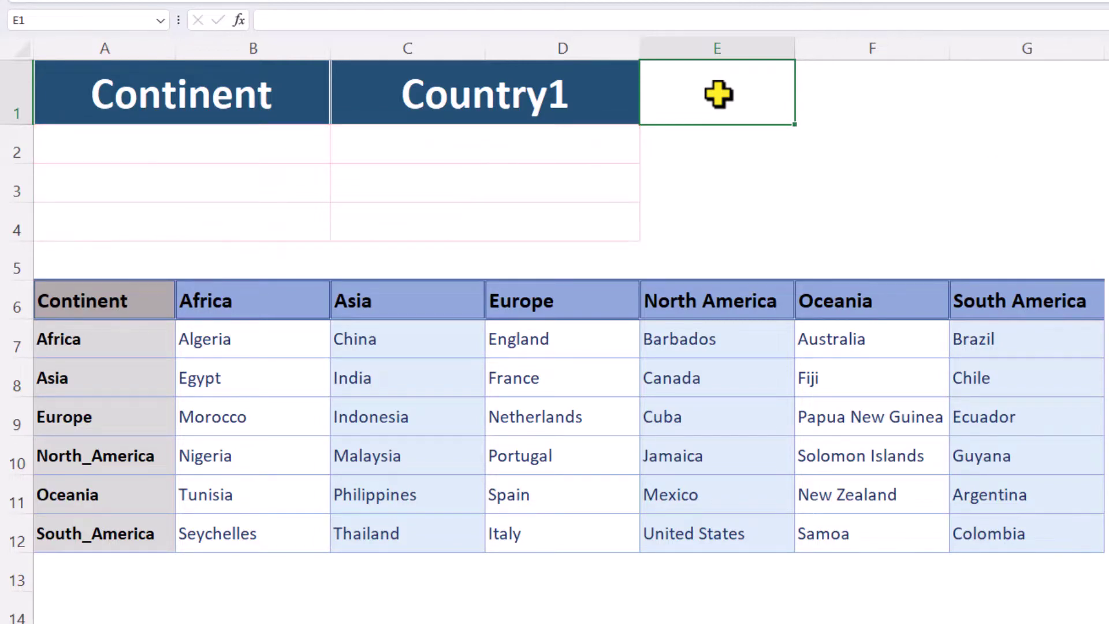
- Name the continent cells A7:A12 'Continent' through the Name Box
{"action": "left_click", "coordinate": [128, 340]}
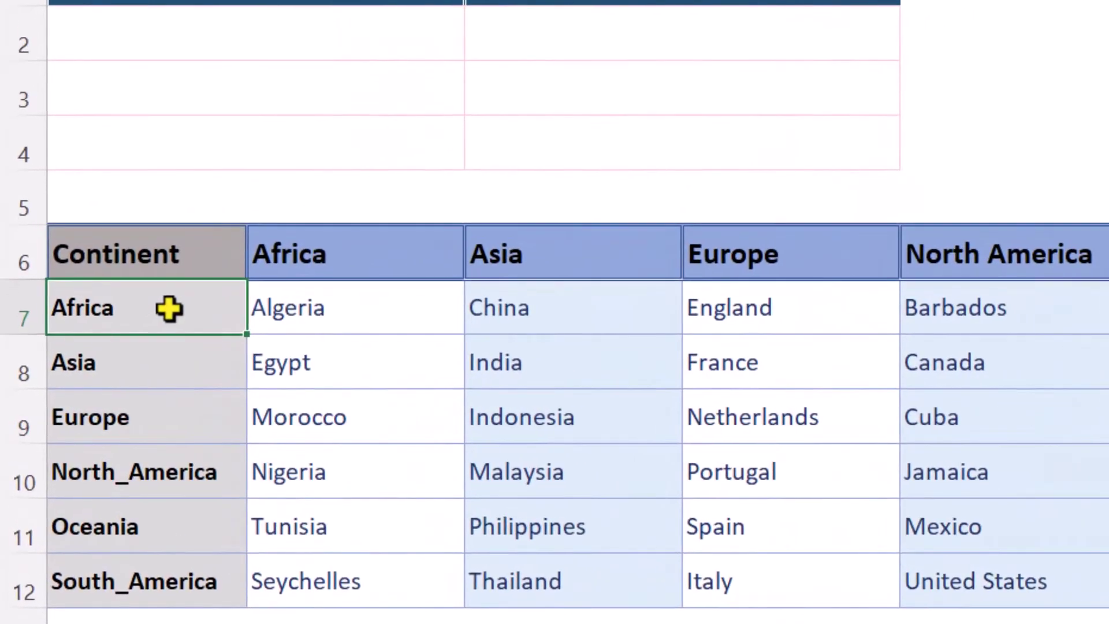
{"action": "left_click_drag", "start_coordinate": [168, 309], "coordinate": [161, 577]}
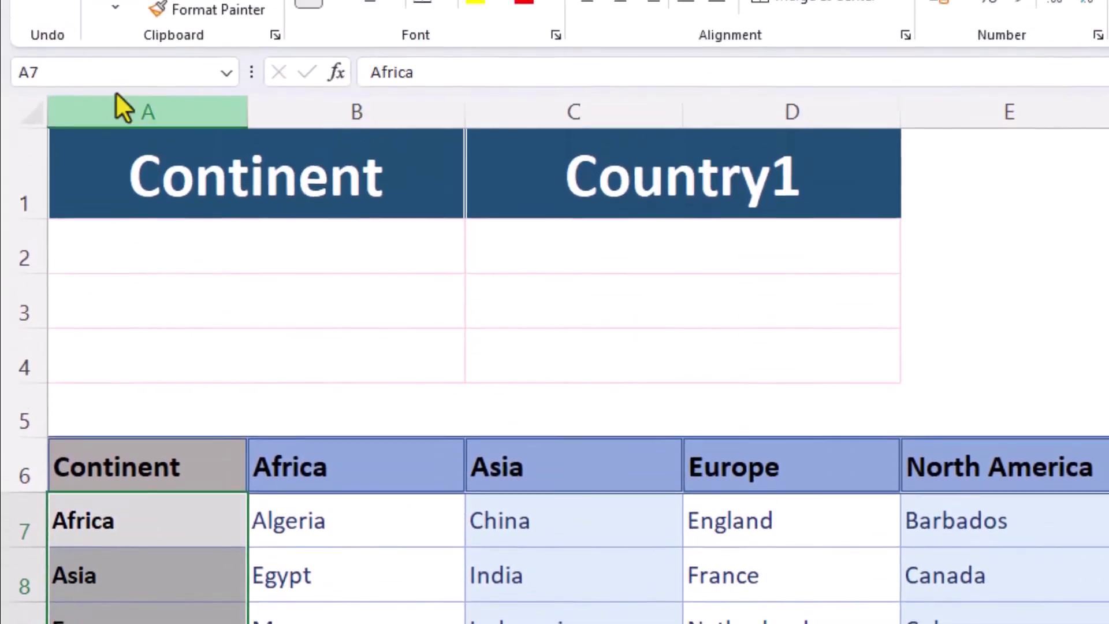
{"action": "left_click", "coordinate": [118, 103]}
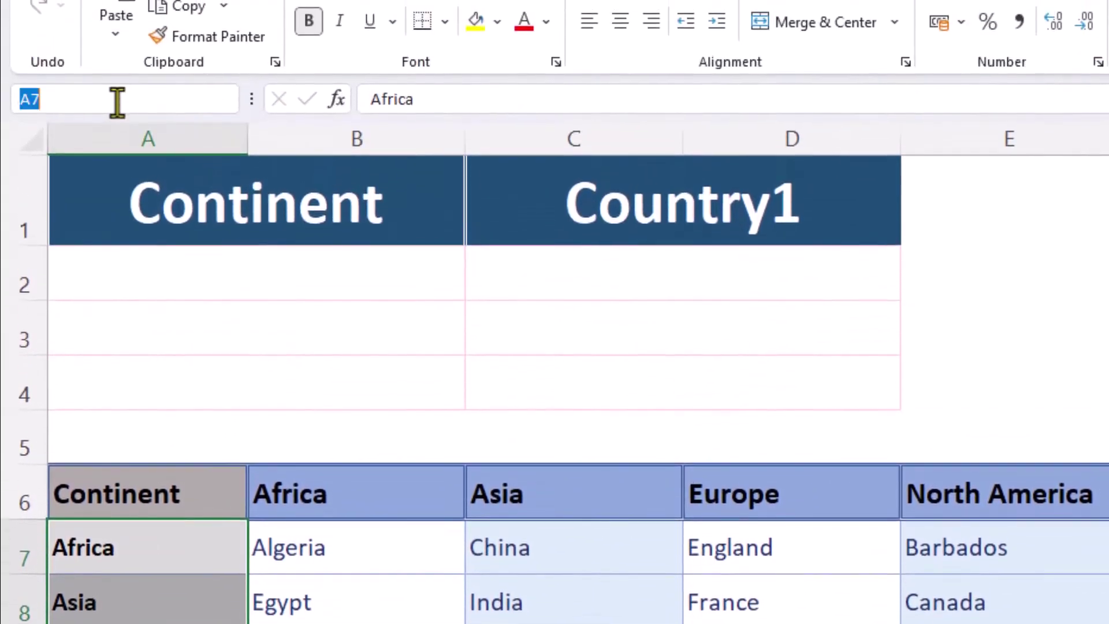
{"action": "type", "text": "Continent"}
{"action": "key", "text": "Return"}
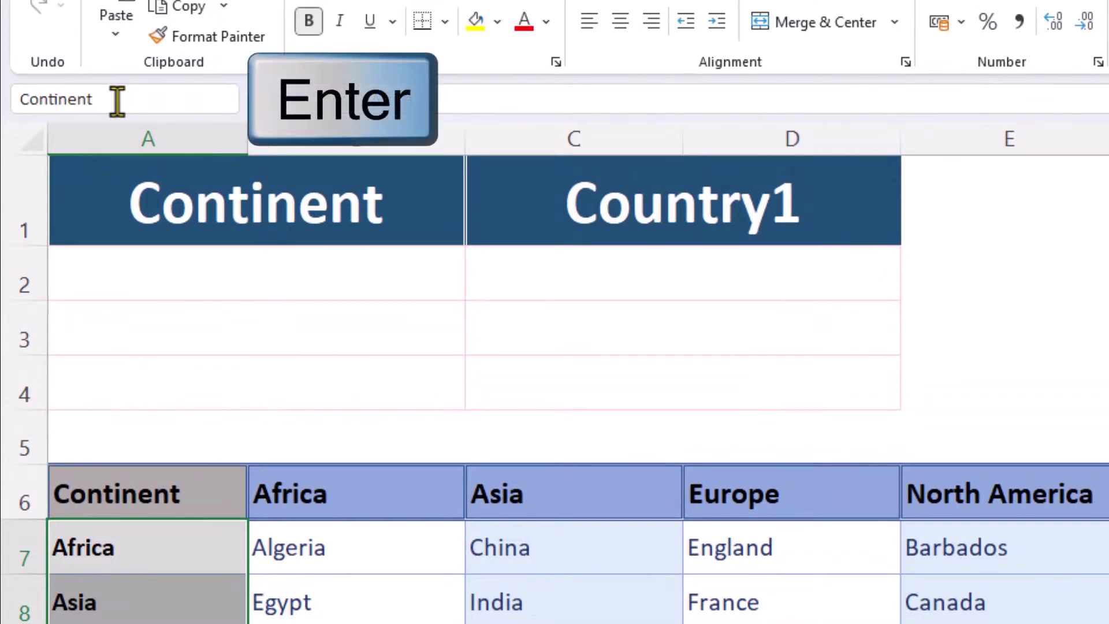
- Confirm that the Continent name selects the continent list
{"action": "left_click", "coordinate": [115, 191]}
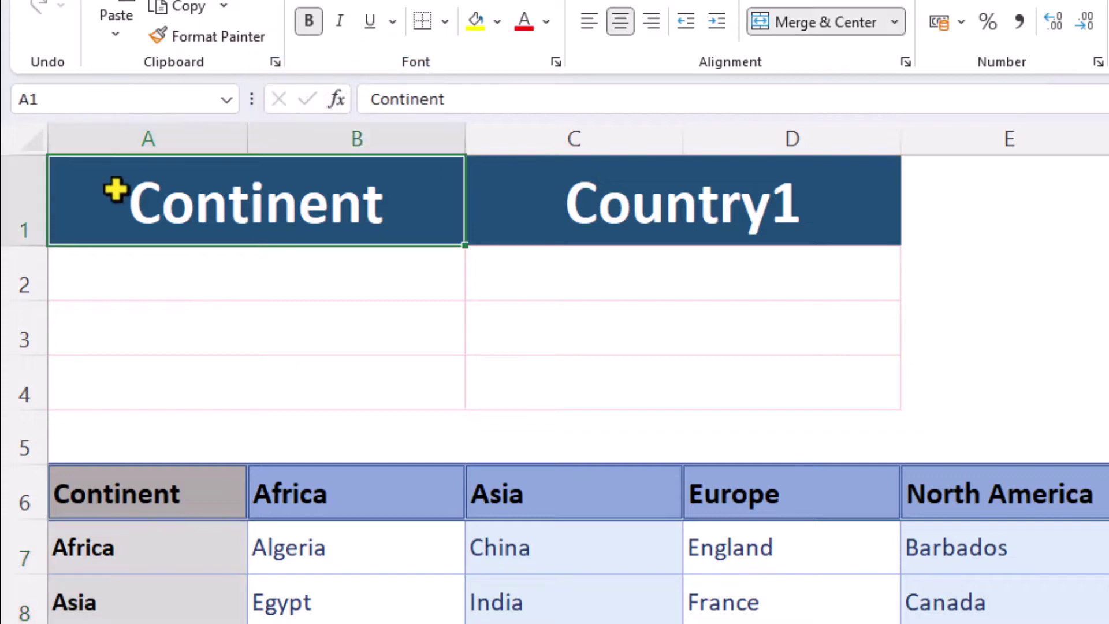
{"action": "left_click", "coordinate": [226, 102]}
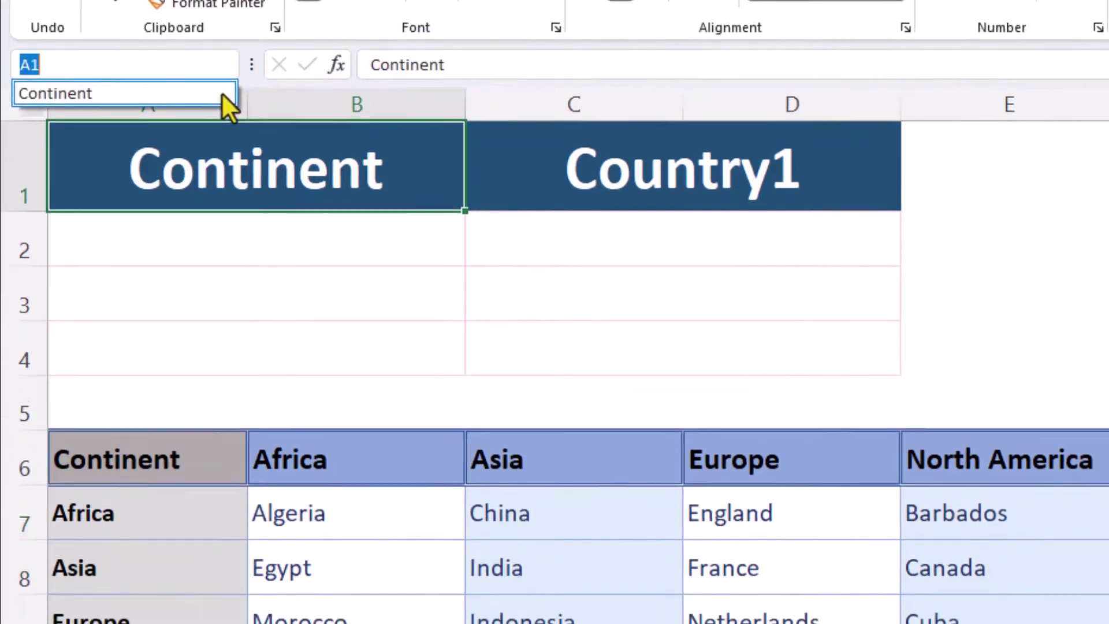
{"action": "left_click", "coordinate": [226, 128]}
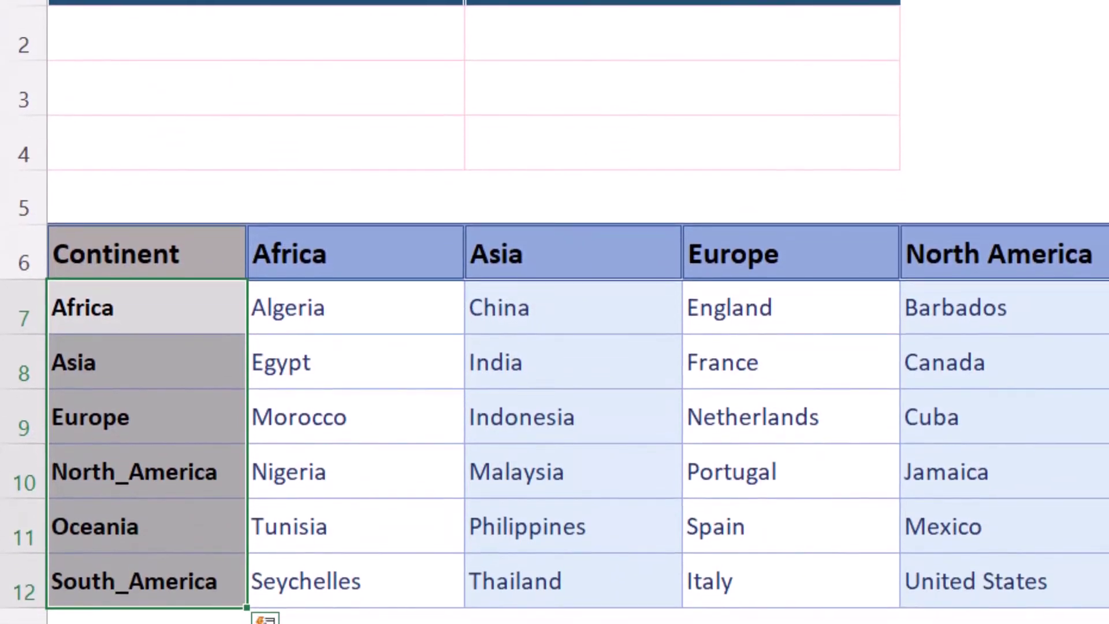
- Create range names from the top-row headers for the Africa, Asia and Europe columns
{"action": "left_click_drag", "start_coordinate": [388, 245], "coordinate": [386, 579]}
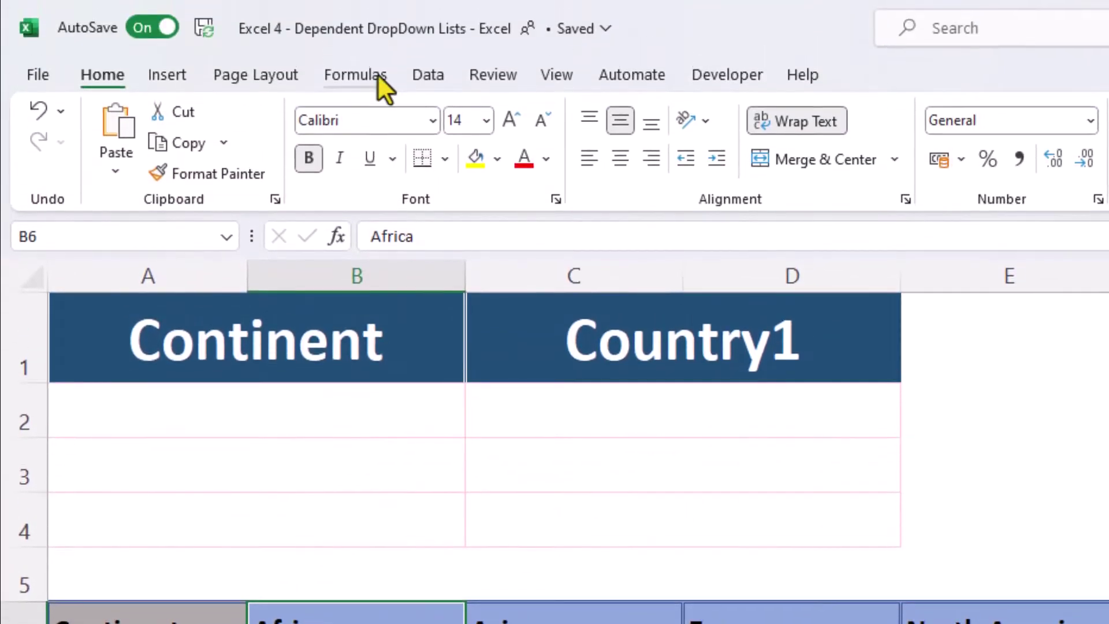
{"action": "left_click", "coordinate": [378, 75]}
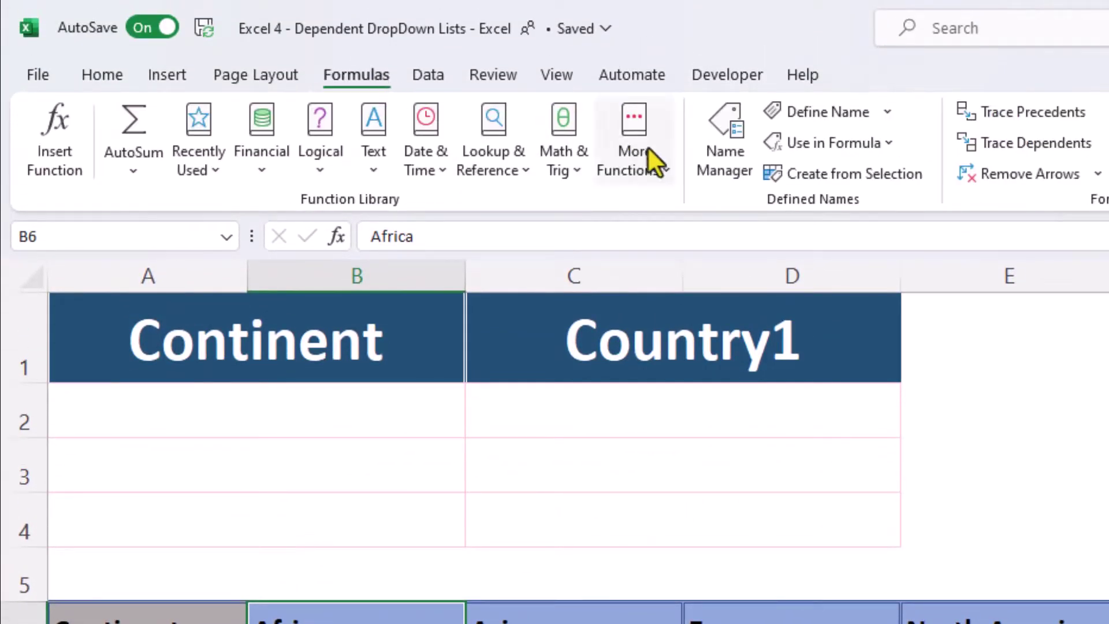
{"action": "left_click", "coordinate": [824, 172]}
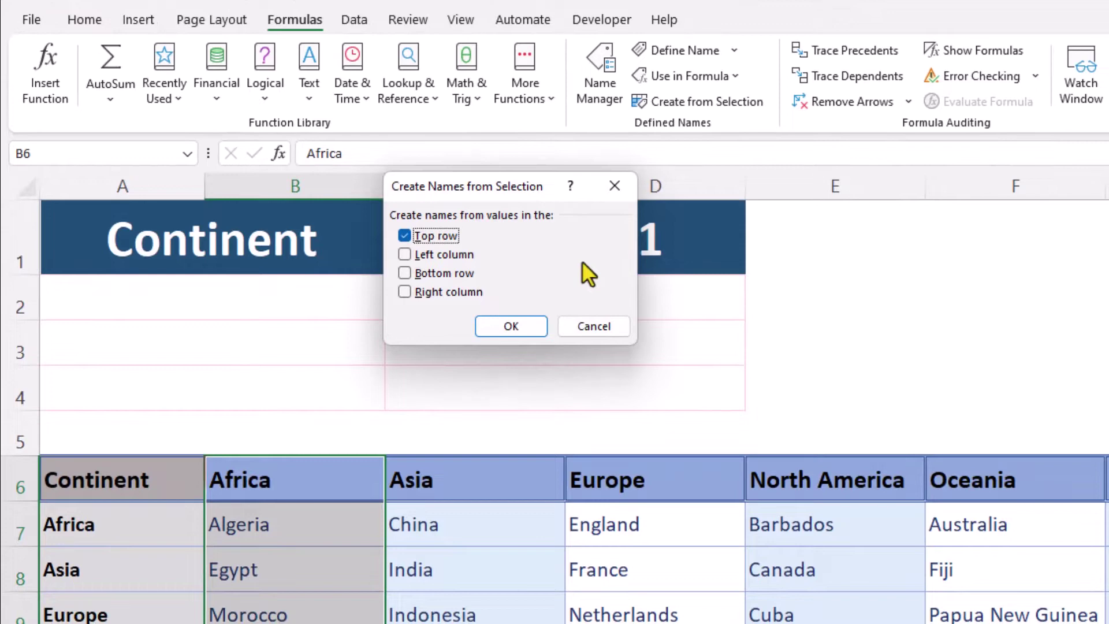
{"action": "left_click", "coordinate": [530, 327]}
{"action": "left_click_drag", "start_coordinate": [502, 478], "coordinate": [468, 615]}
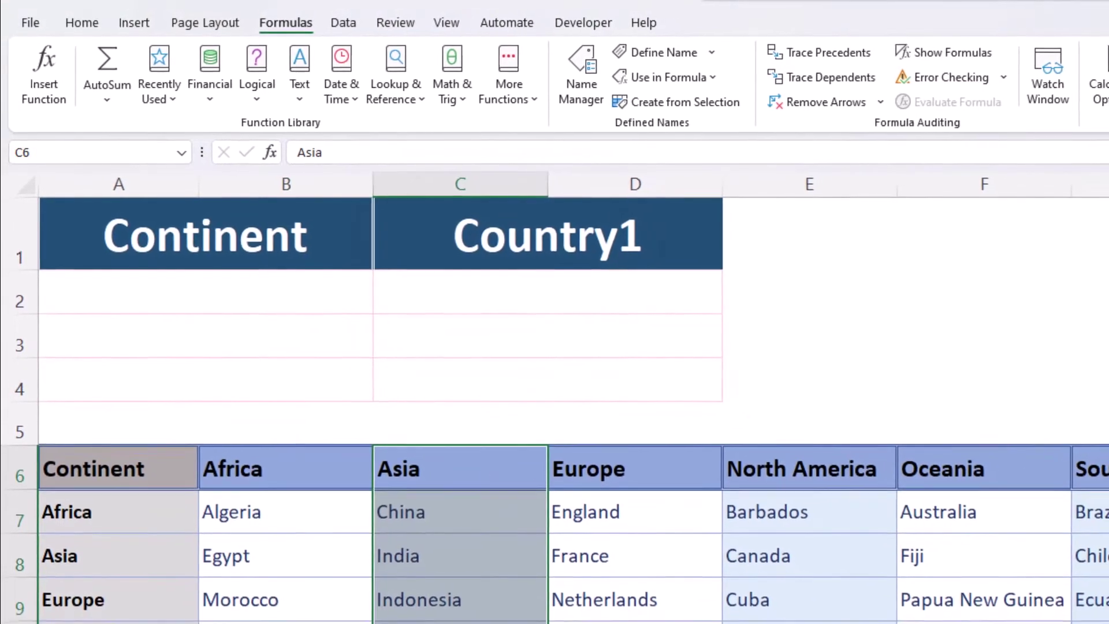
{"action": "left_click", "coordinate": [654, 105]}
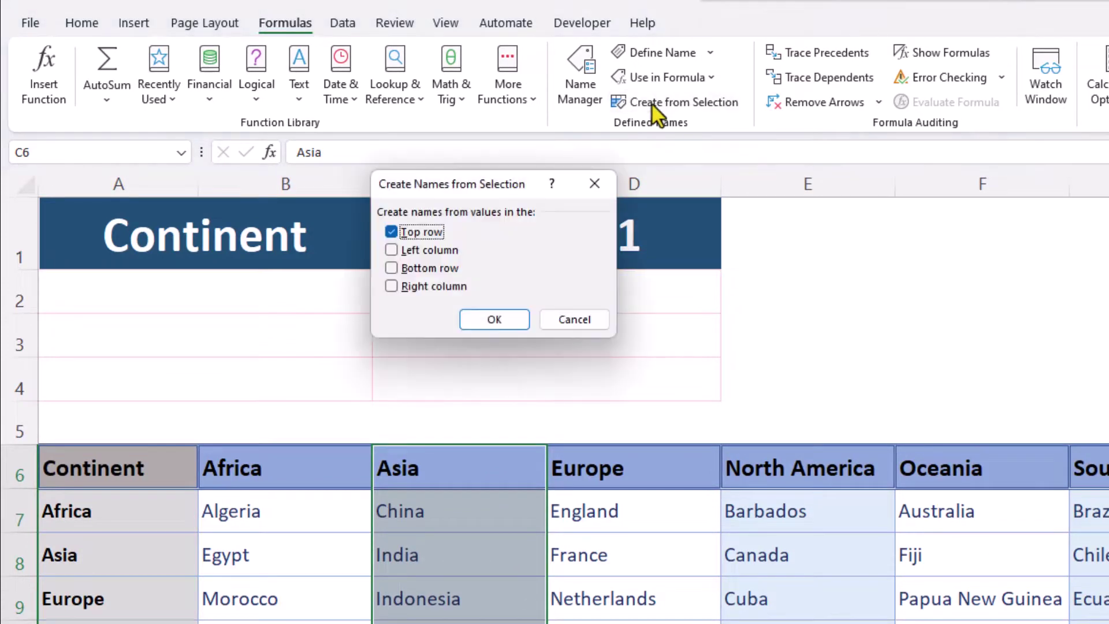
{"action": "left_click", "coordinate": [505, 320]}
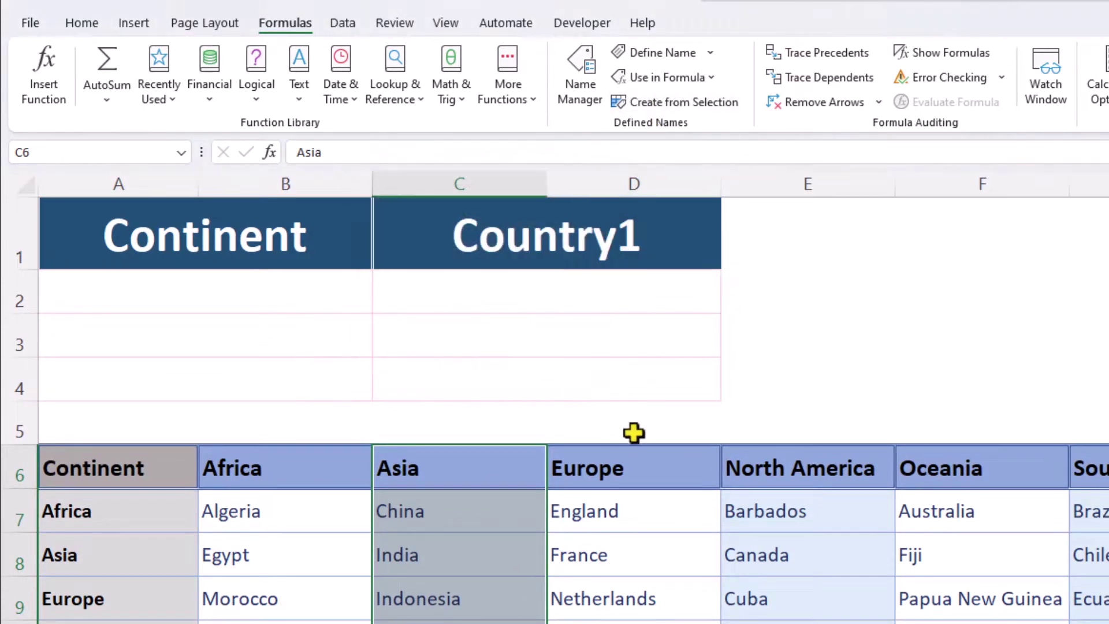
{"action": "left_click", "coordinate": [675, 476]}
{"action": "left_click_drag", "start_coordinate": [676, 476], "coordinate": [635, 623]}
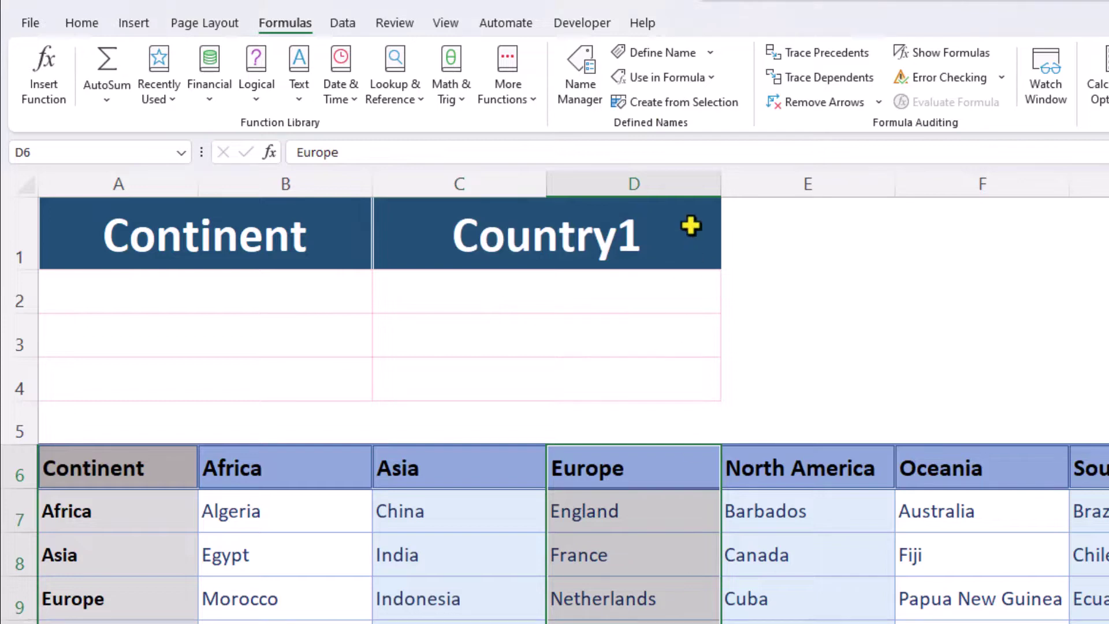
{"action": "left_click", "coordinate": [689, 105]}
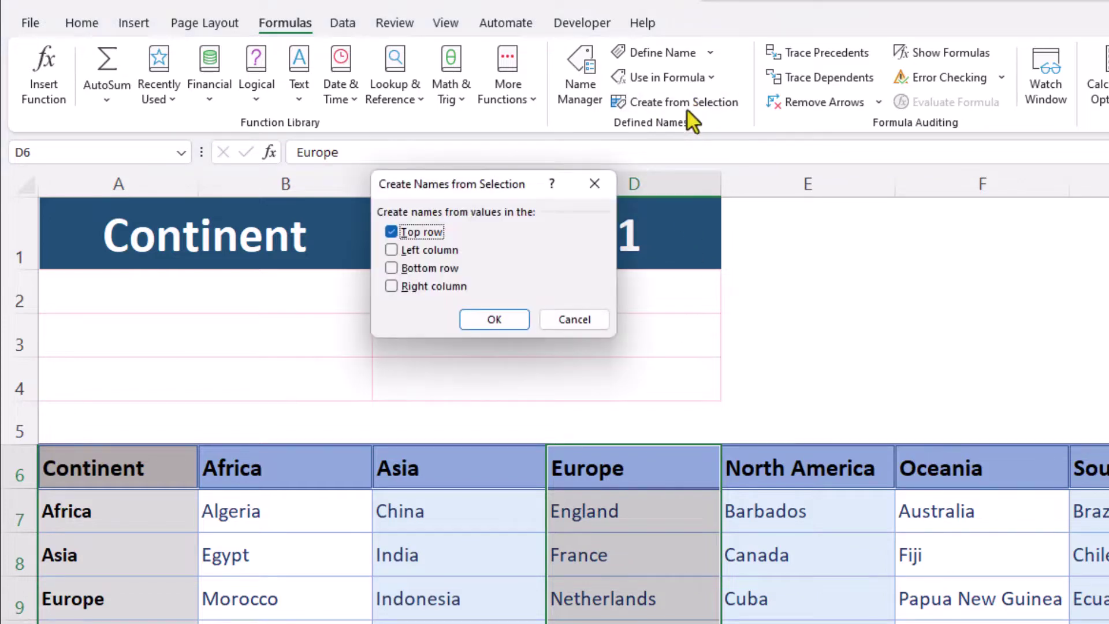
{"action": "left_click", "coordinate": [520, 322]}
- Create header-based range names for the North America, Oceania and South America columns
{"action": "left_click_drag", "start_coordinate": [839, 465], "coordinate": [808, 623]}
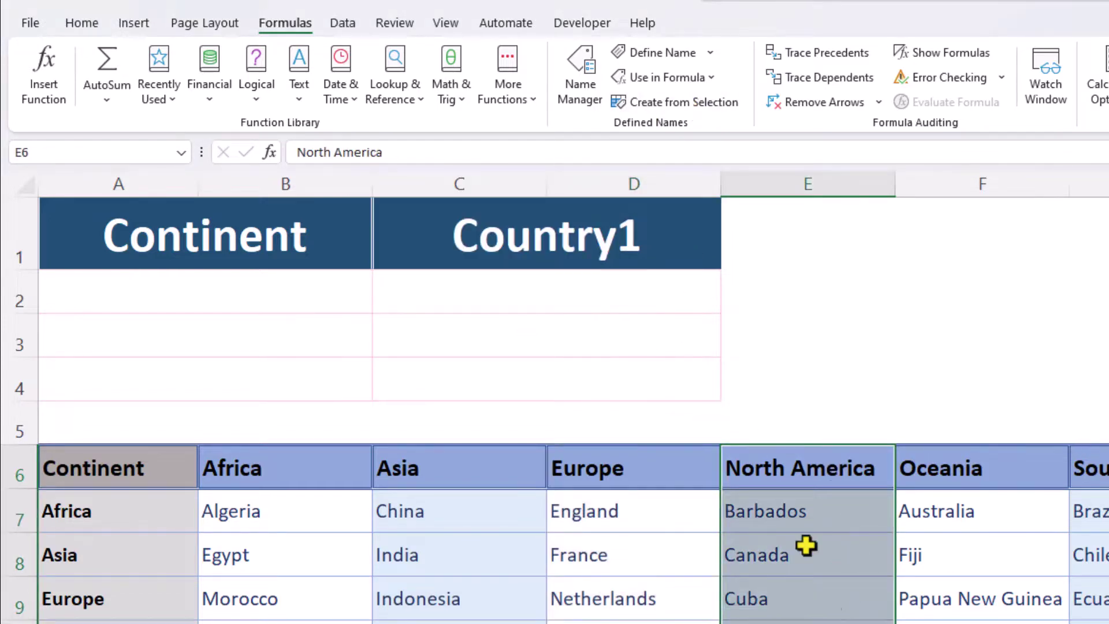
{"action": "left_click", "coordinate": [651, 105]}
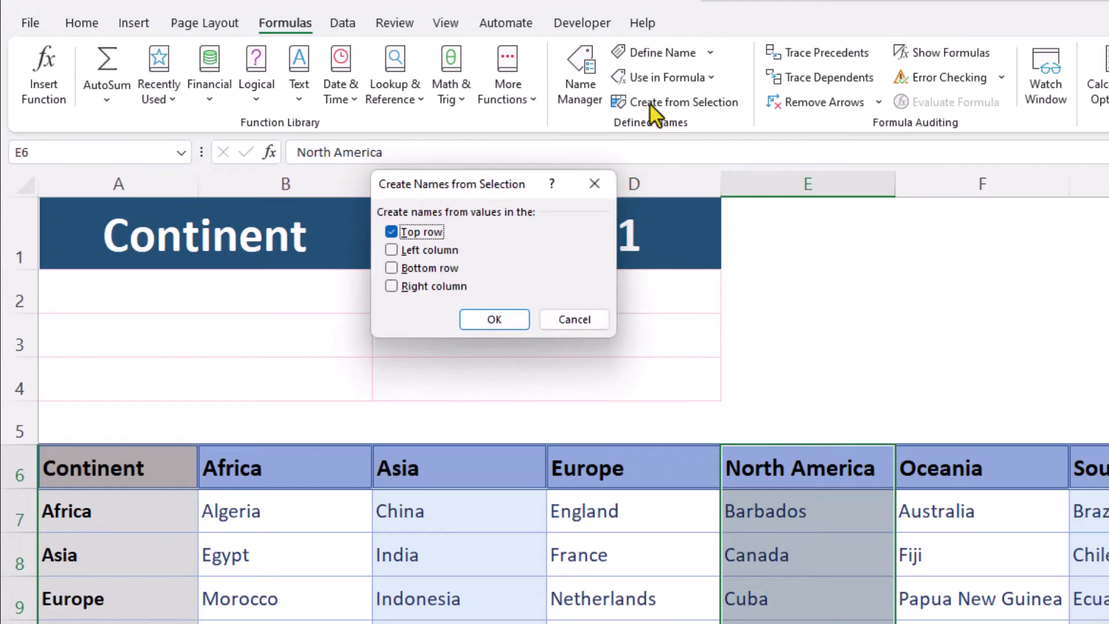
{"action": "left_click", "coordinate": [519, 320]}
{"action": "scroll", "coordinate": [855, 466], "scroll_direction": "right", "scroll_amount": 2}
{"action": "left_click_drag", "start_coordinate": [855, 466], "coordinate": [865, 623]}
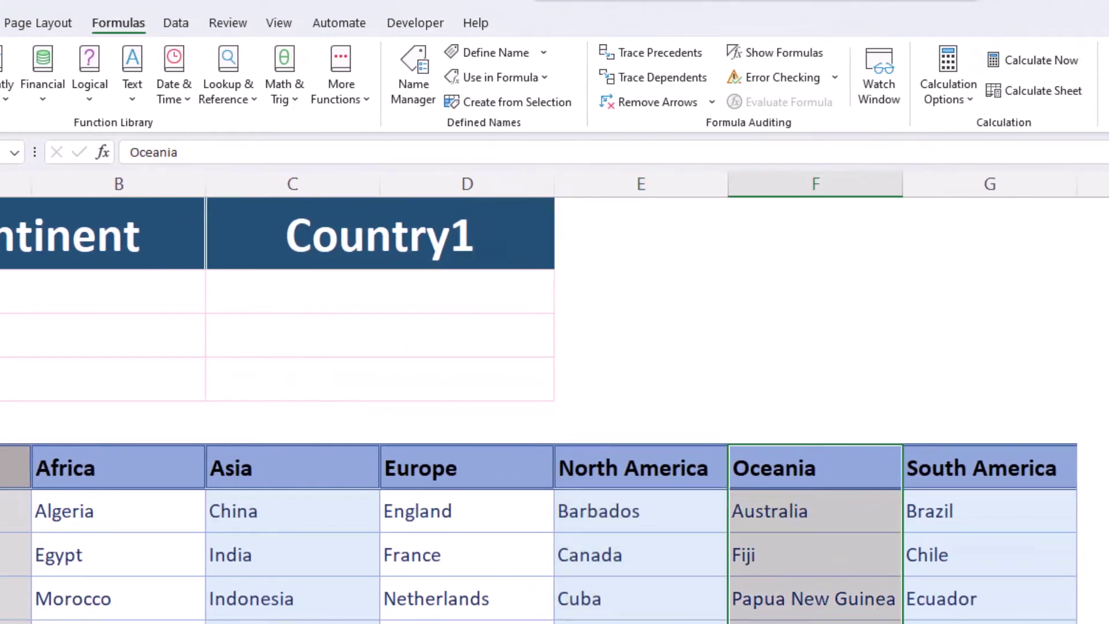
{"action": "left_click", "coordinate": [543, 103]}
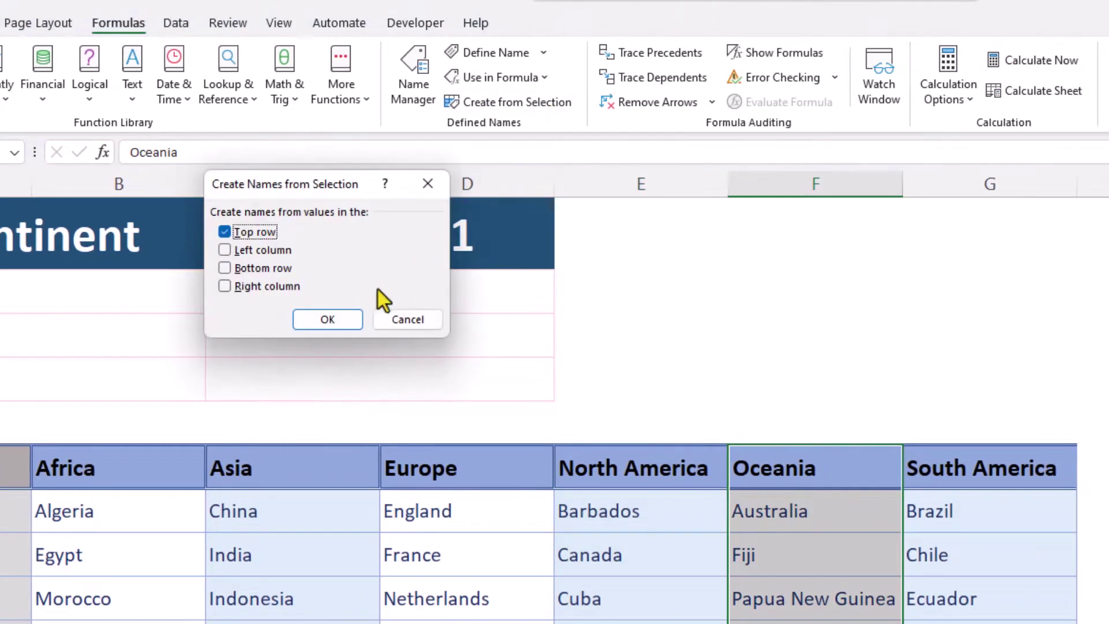
{"action": "left_click", "coordinate": [350, 317]}
{"action": "left_click_drag", "start_coordinate": [940, 459], "coordinate": [940, 623]}
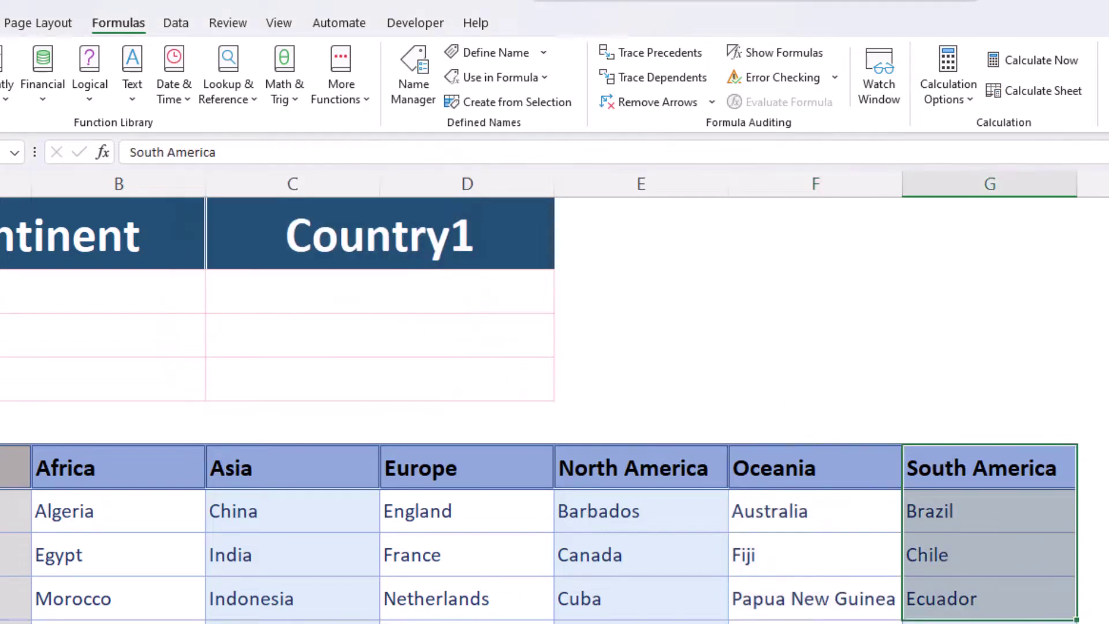
{"action": "left_click", "coordinate": [484, 104]}
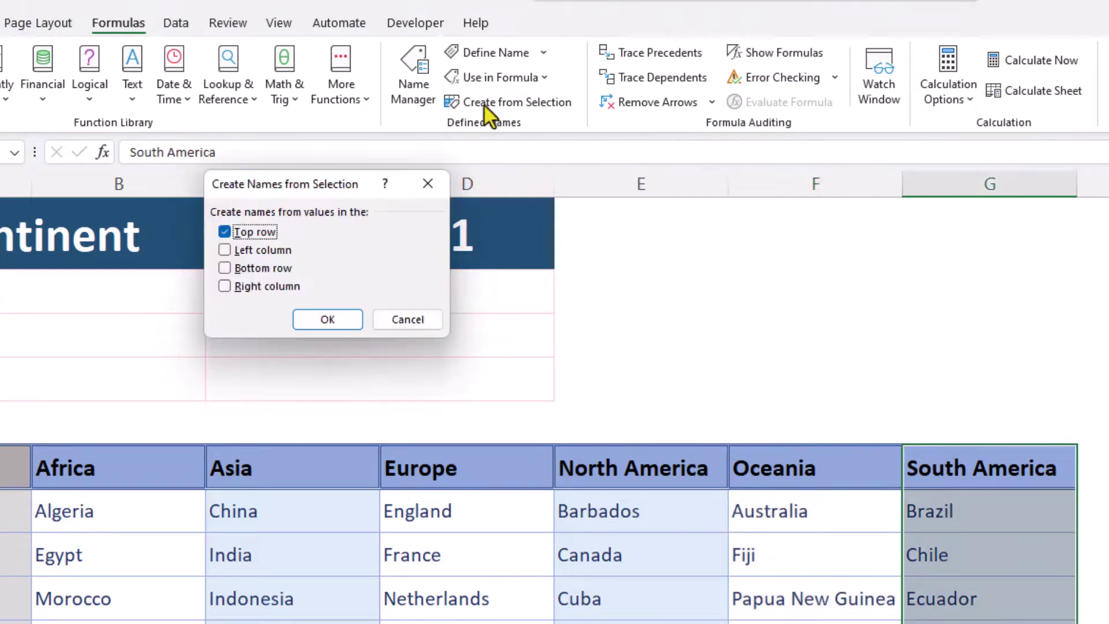
{"action": "left_click", "coordinate": [342, 318]}
{"action": "left_click", "coordinate": [716, 240]}
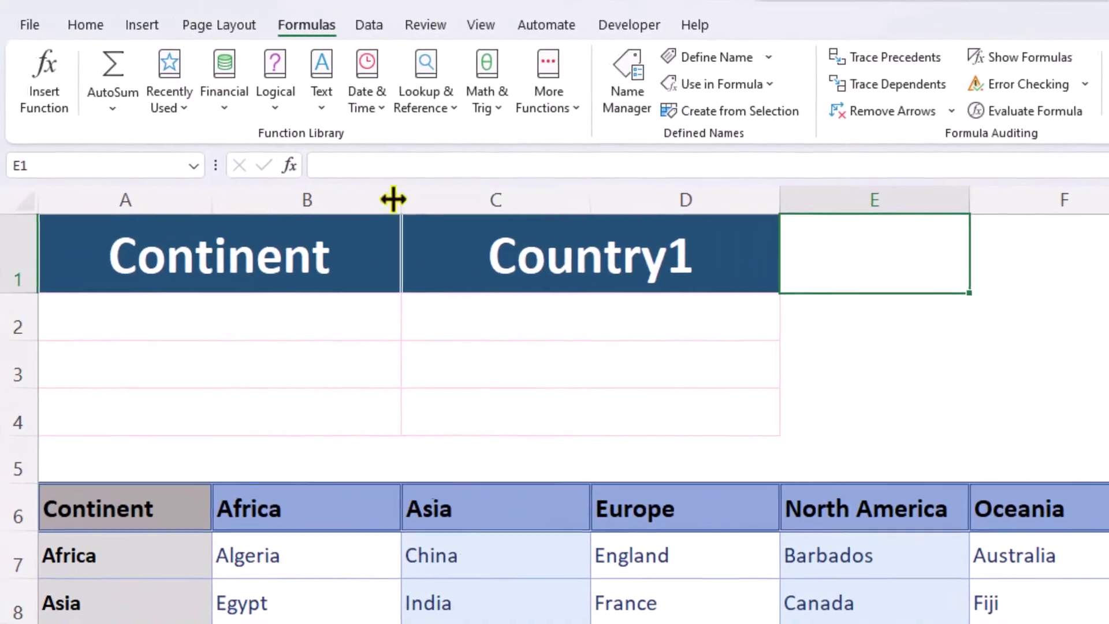
{"action": "left_click", "coordinate": [73, 157]}
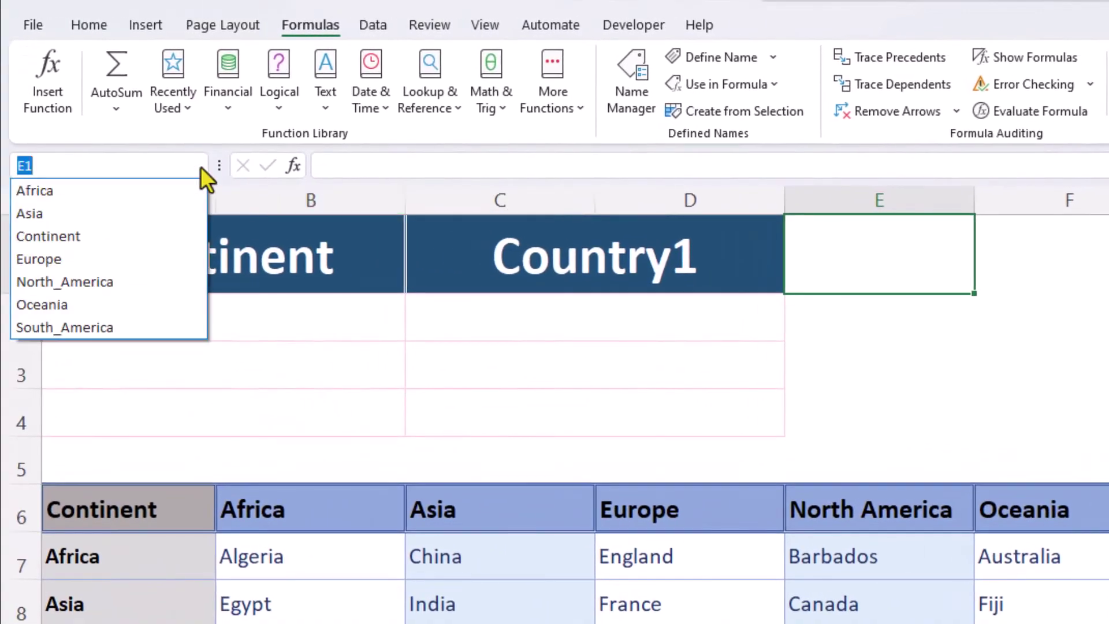
{"action": "left_click", "coordinate": [86, 213]}
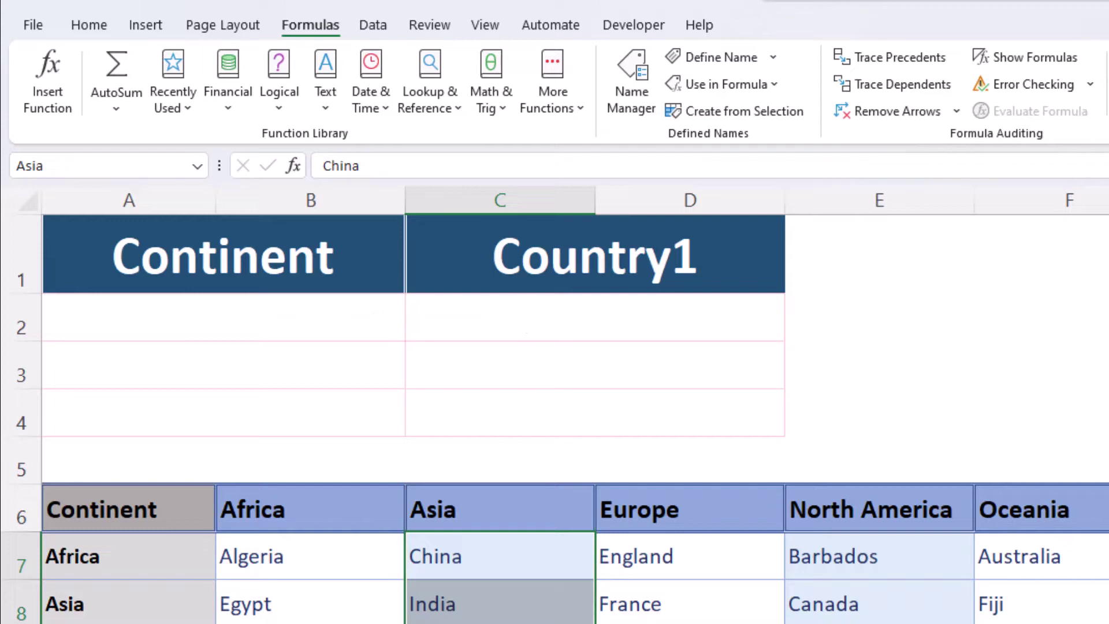
{"action": "left_click", "coordinate": [878, 254]}
{"action": "left_click_drag", "start_coordinate": [235, 307], "coordinate": [231, 422]}
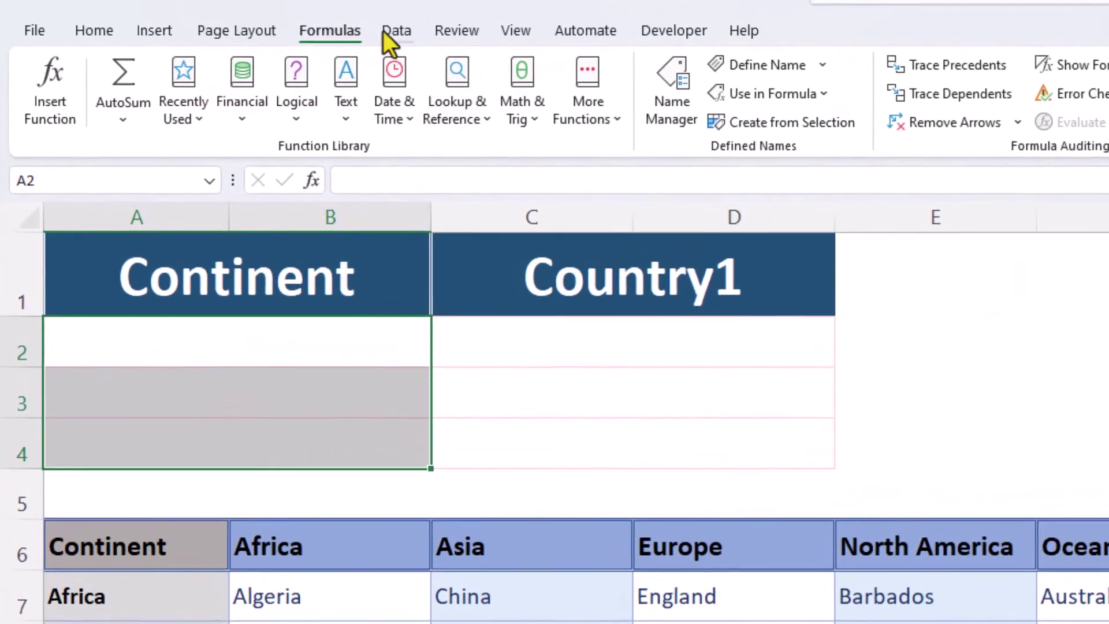
- Add a List data validation with source =Continent to the Continent cells A2:B4
{"action": "left_click", "coordinate": [384, 32]}
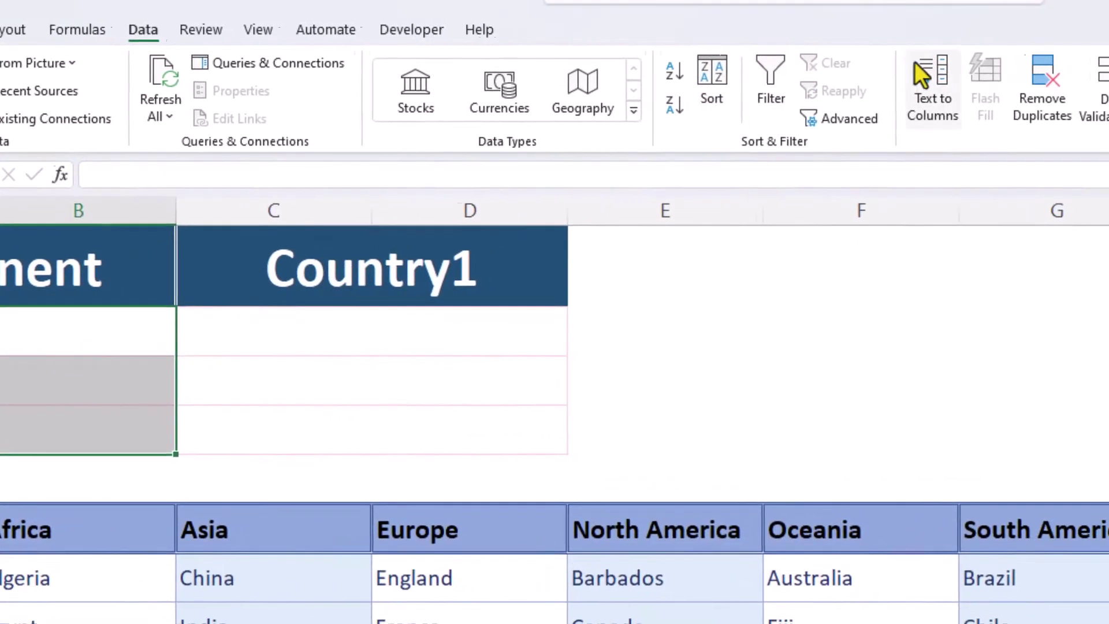
{"action": "left_click", "coordinate": [1098, 75]}
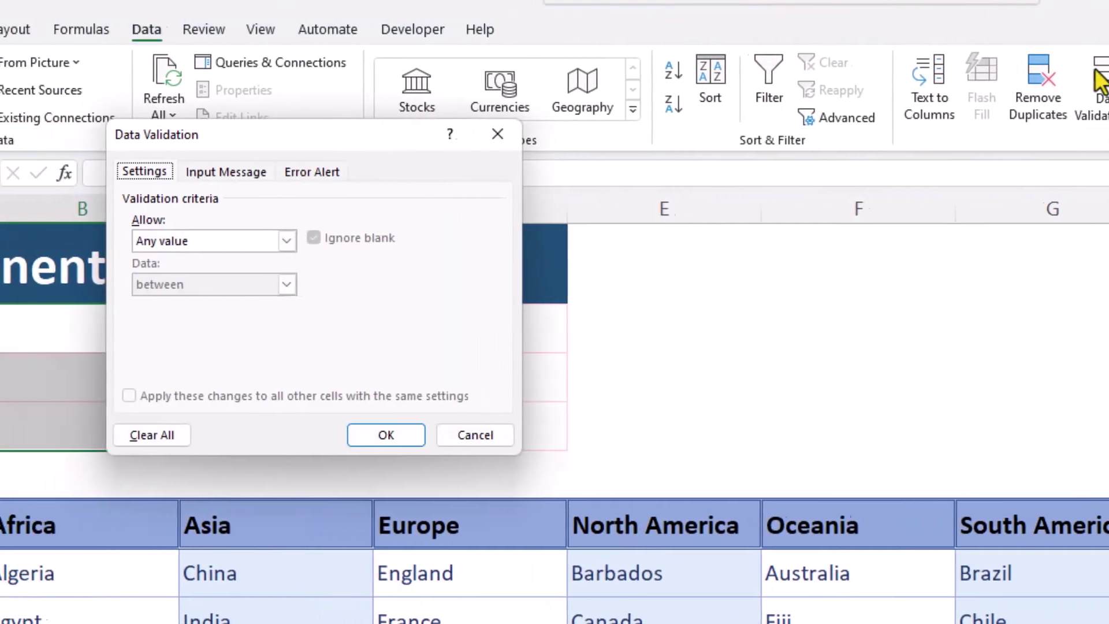
{"action": "left_click", "coordinate": [287, 241]}
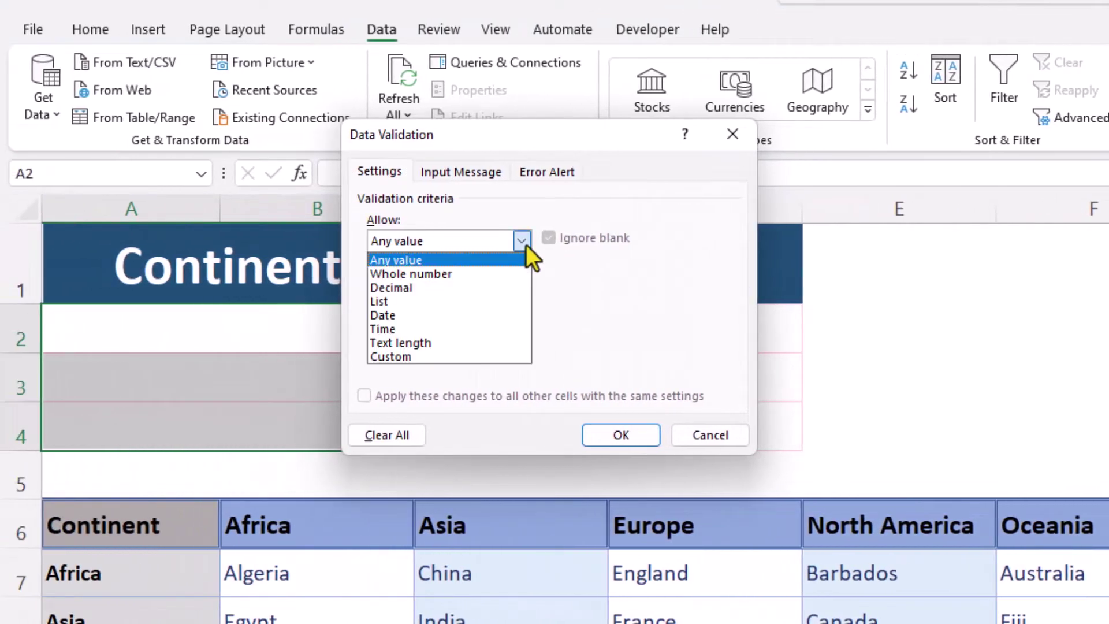
{"action": "left_click", "coordinate": [508, 300]}
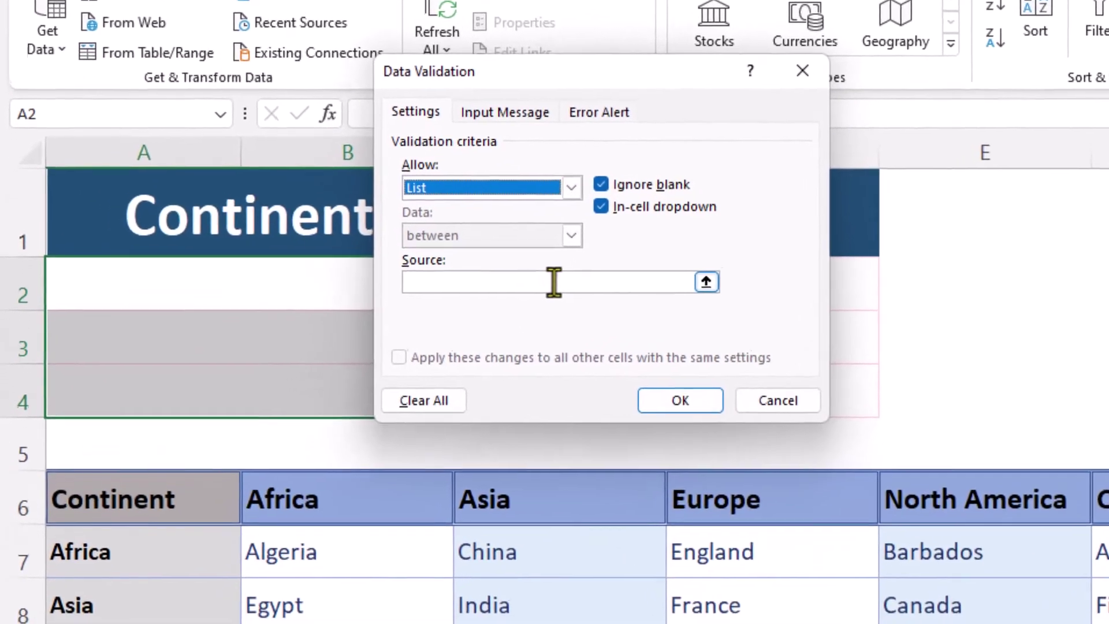
{"action": "left_click", "coordinate": [508, 325]}
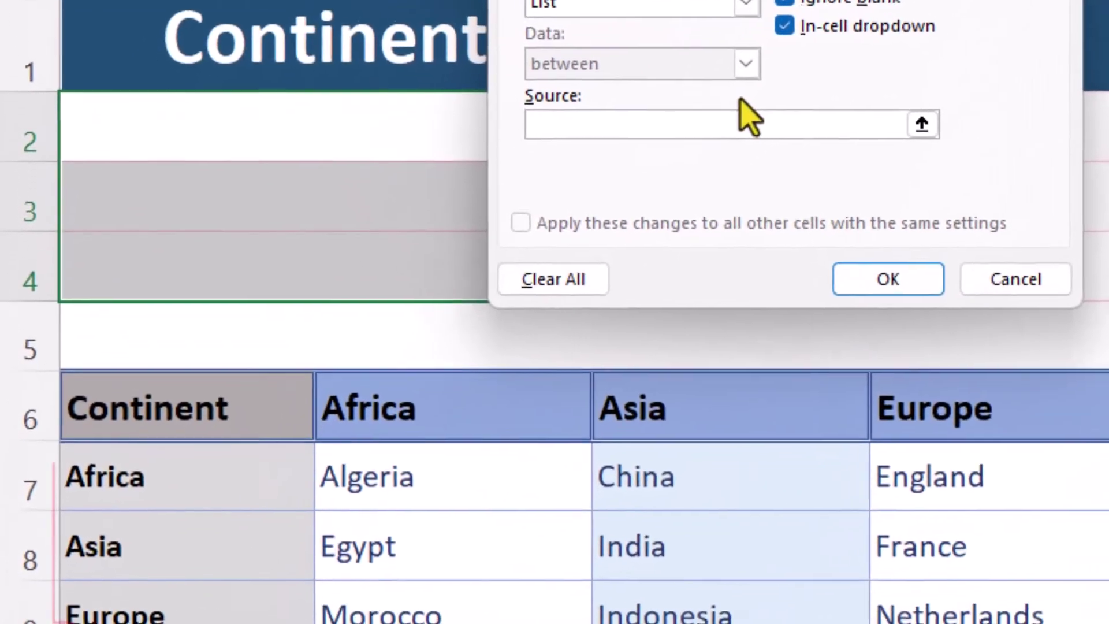
{"action": "type", "text": "=Continent"}
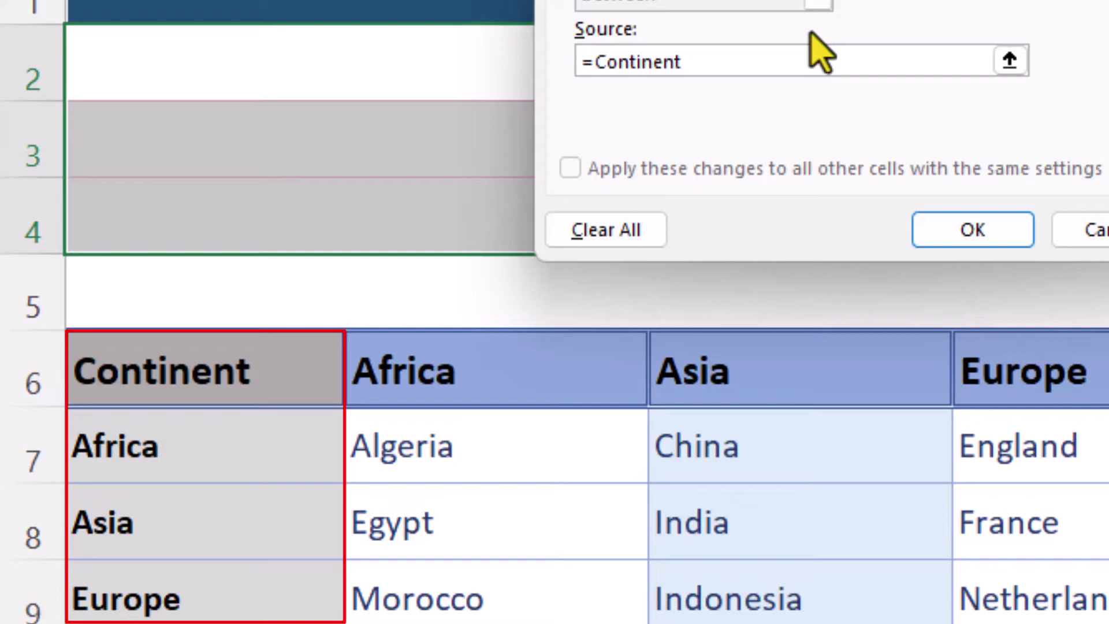
{"action": "left_click", "coordinate": [941, 228]}
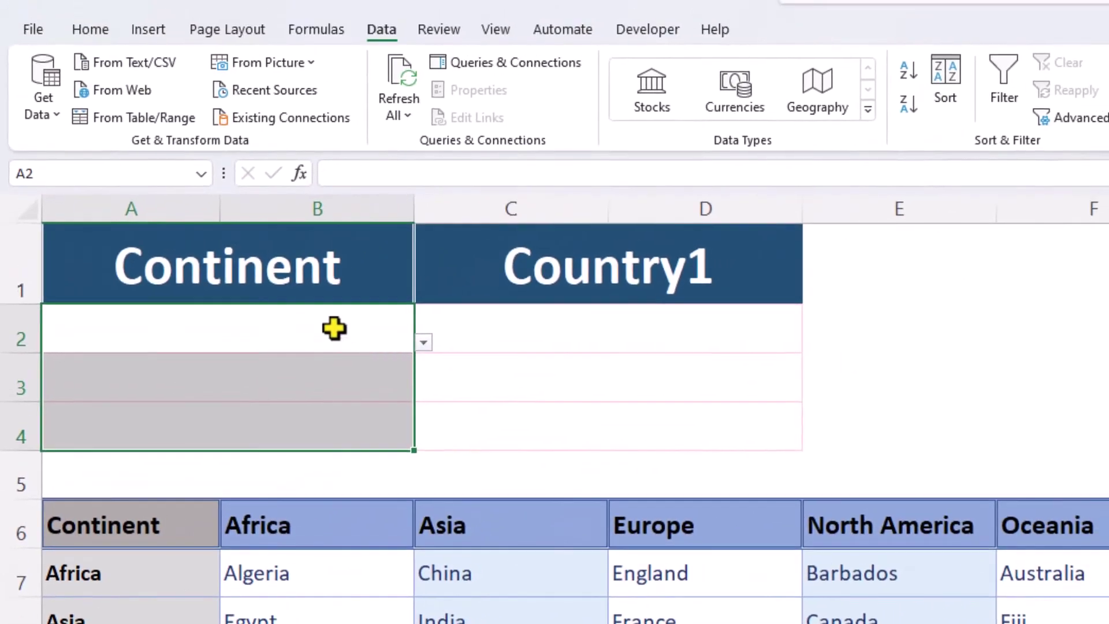
{"action": "left_click", "coordinate": [519, 68]}
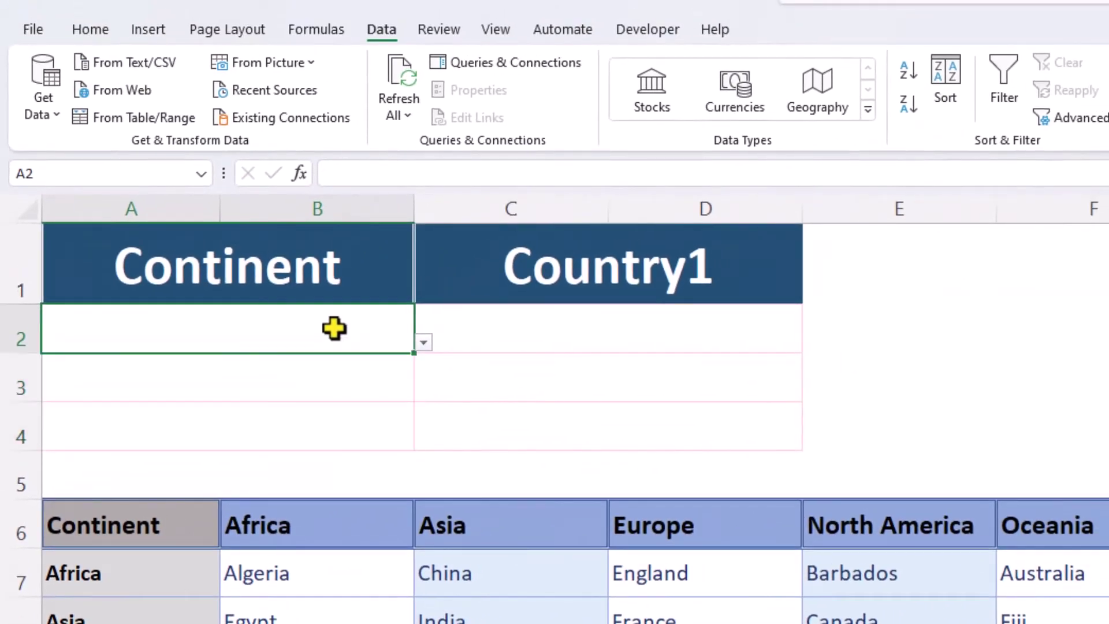
- Choose Asia in A2 from its dropdown, then select the Country1 cells C2:D4
{"action": "left_click", "coordinate": [425, 342]}
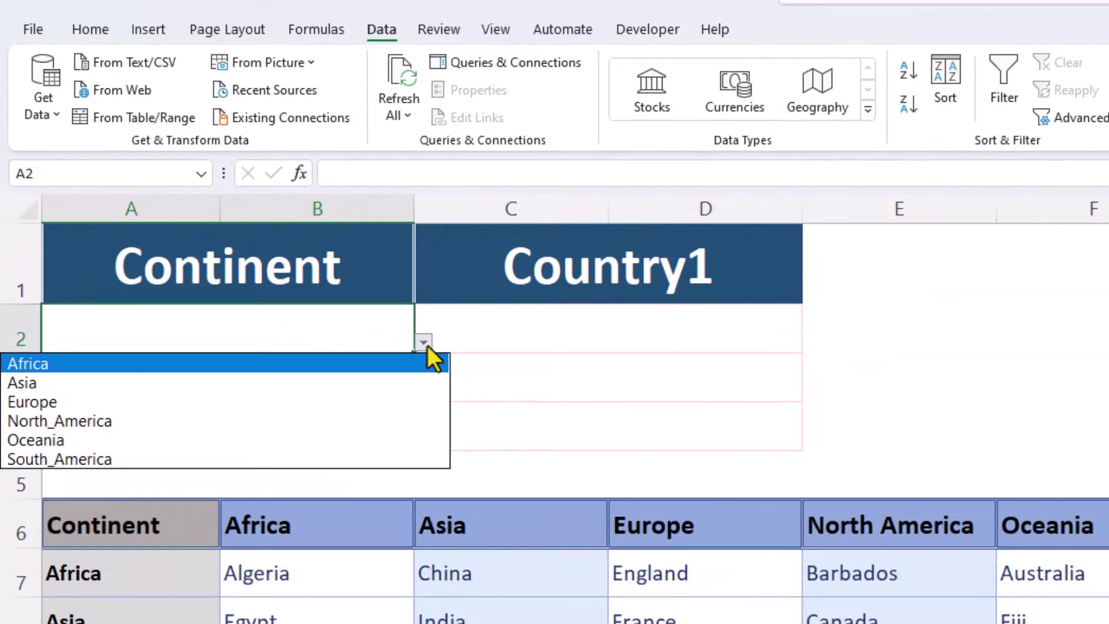
{"action": "left_click", "coordinate": [406, 379]}
{"action": "left_click_drag", "start_coordinate": [545, 338], "coordinate": [568, 441]}
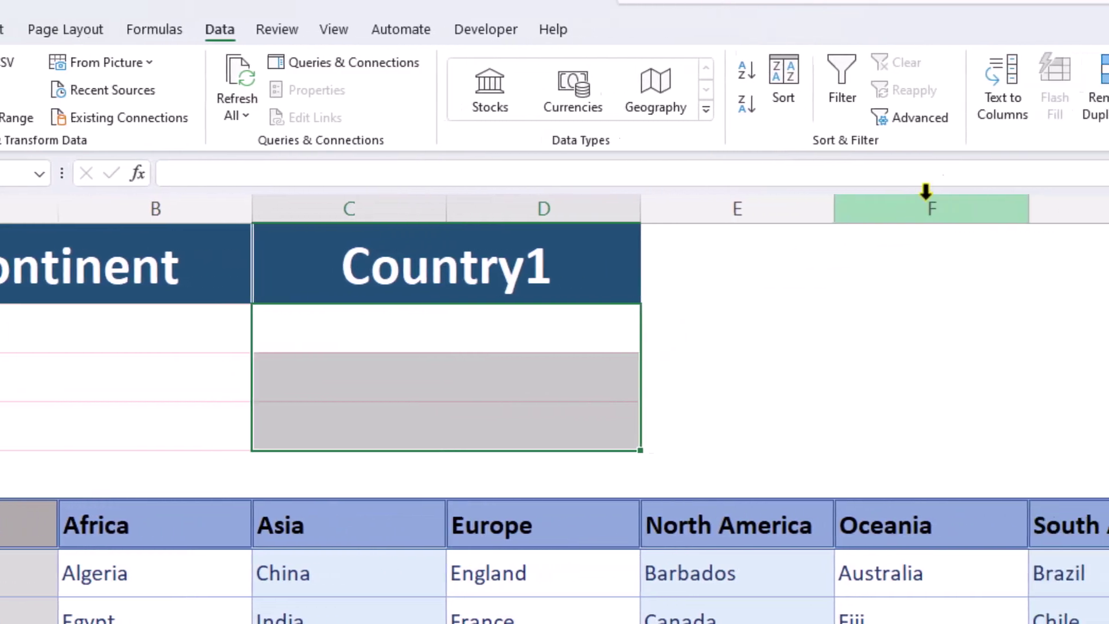
- Give the Country1 cells a List validation of Asia's countries and check C2's dropdown
{"action": "left_click", "coordinate": [1063, 70]}
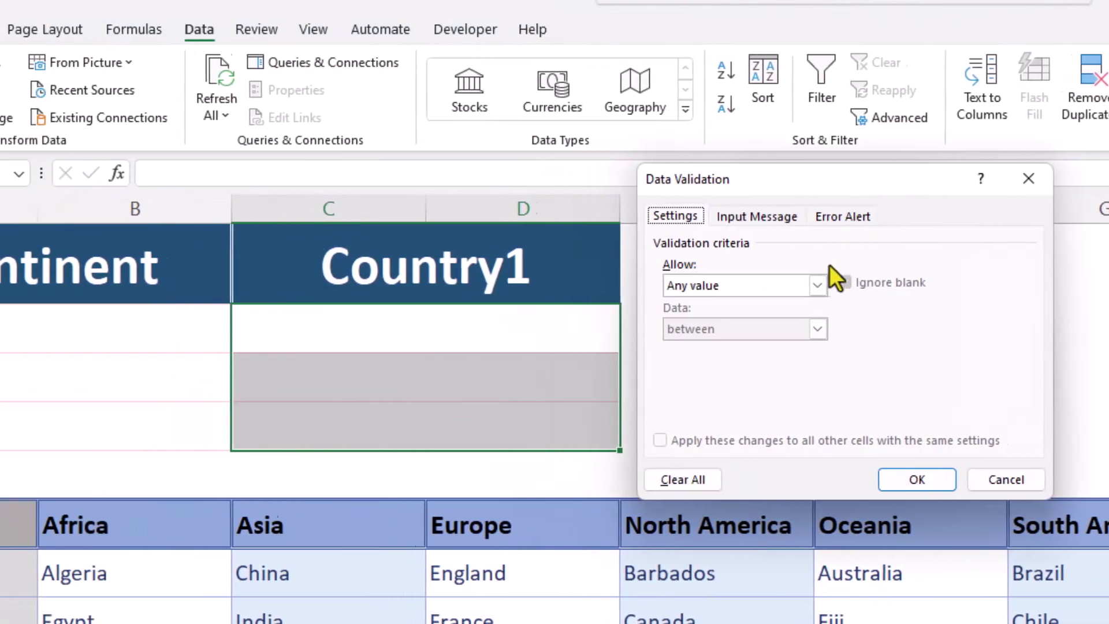
{"action": "left_click", "coordinate": [713, 285]}
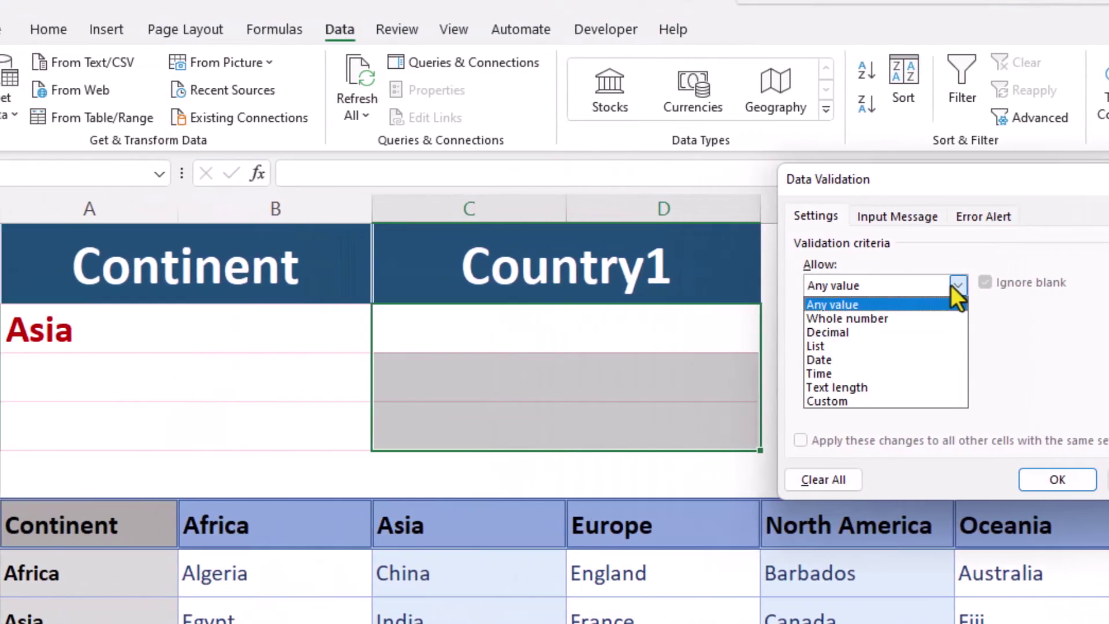
{"action": "left_click", "coordinate": [936, 347]}
{"action": "left_click", "coordinate": [934, 371]}
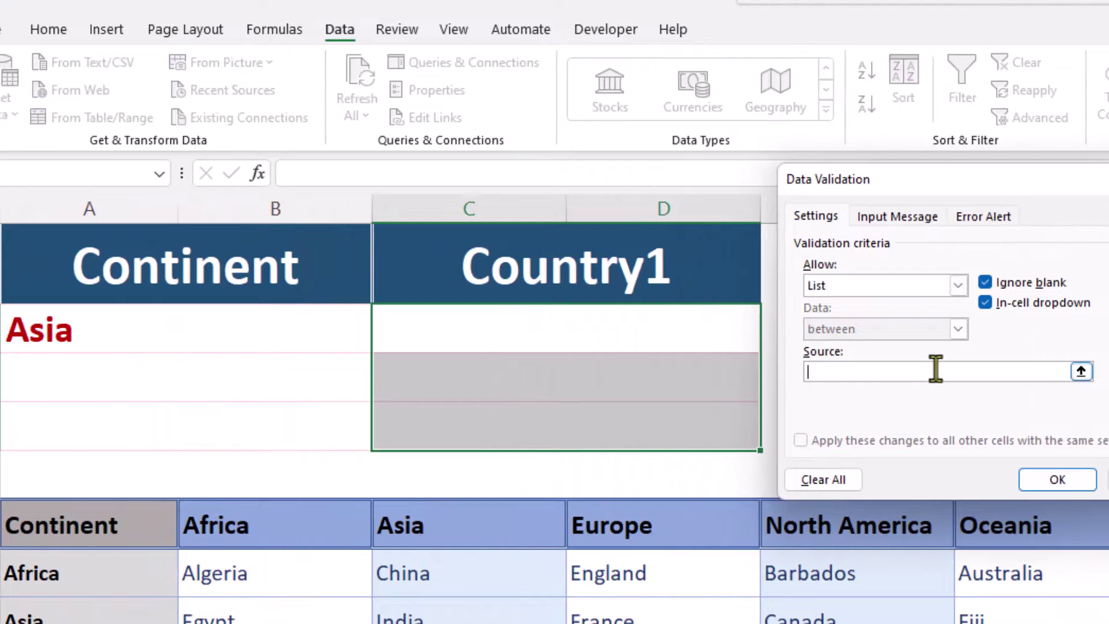
{"action": "type", "text": "="}
{"action": "left_click", "coordinate": [1024, 479]}
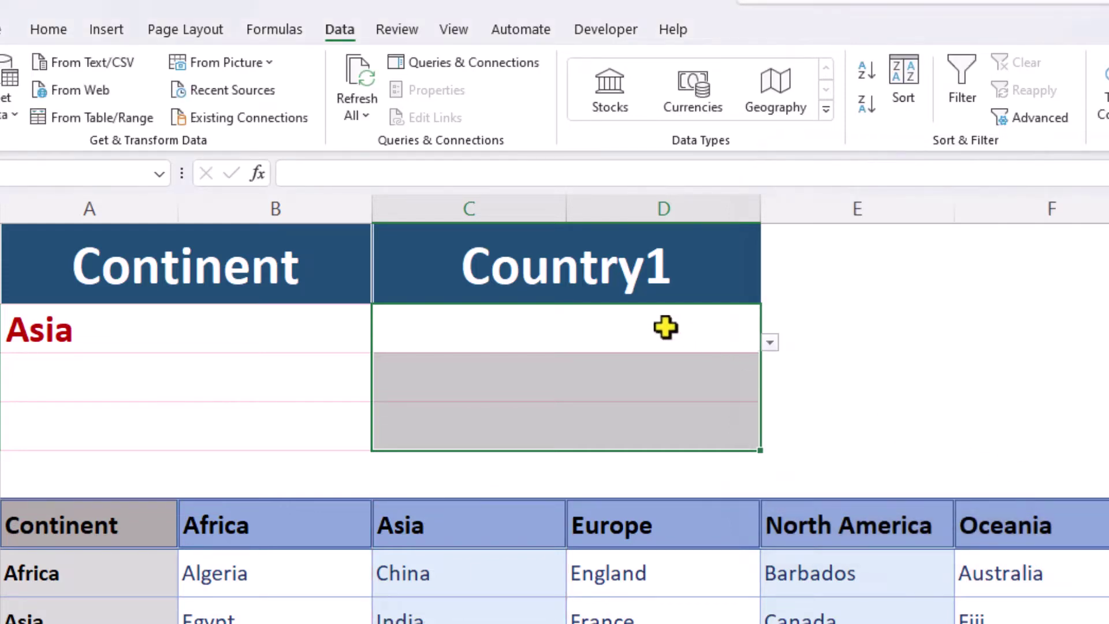
{"action": "left_click", "coordinate": [666, 327]}
{"action": "left_click", "coordinate": [768, 344]}
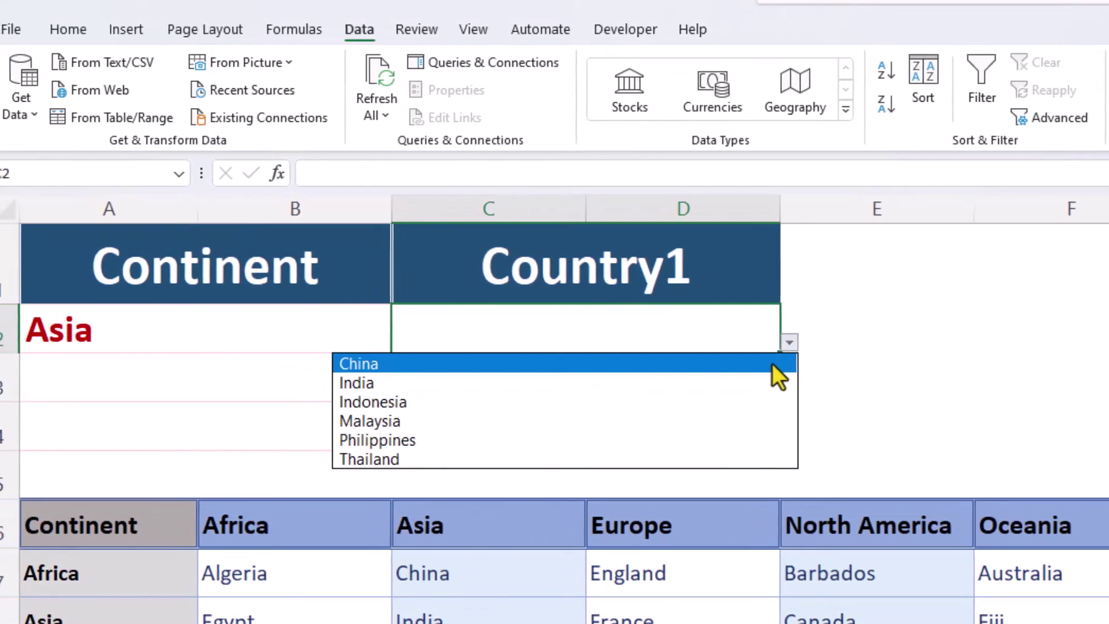
{"action": "left_click", "coordinate": [311, 327]}
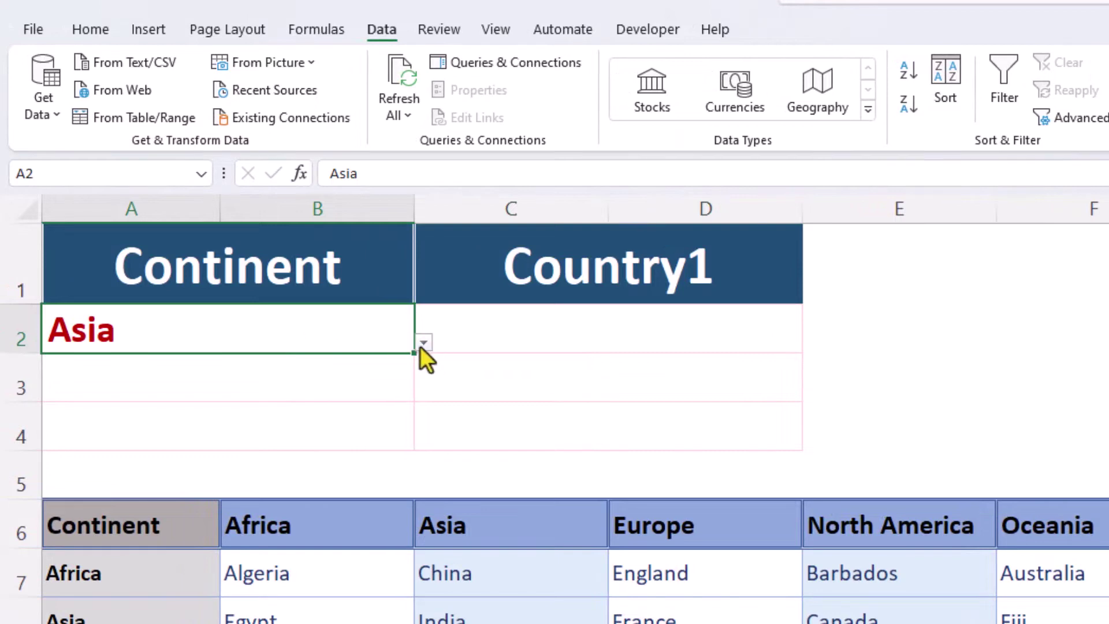
{"action": "left_click", "coordinate": [422, 345]}
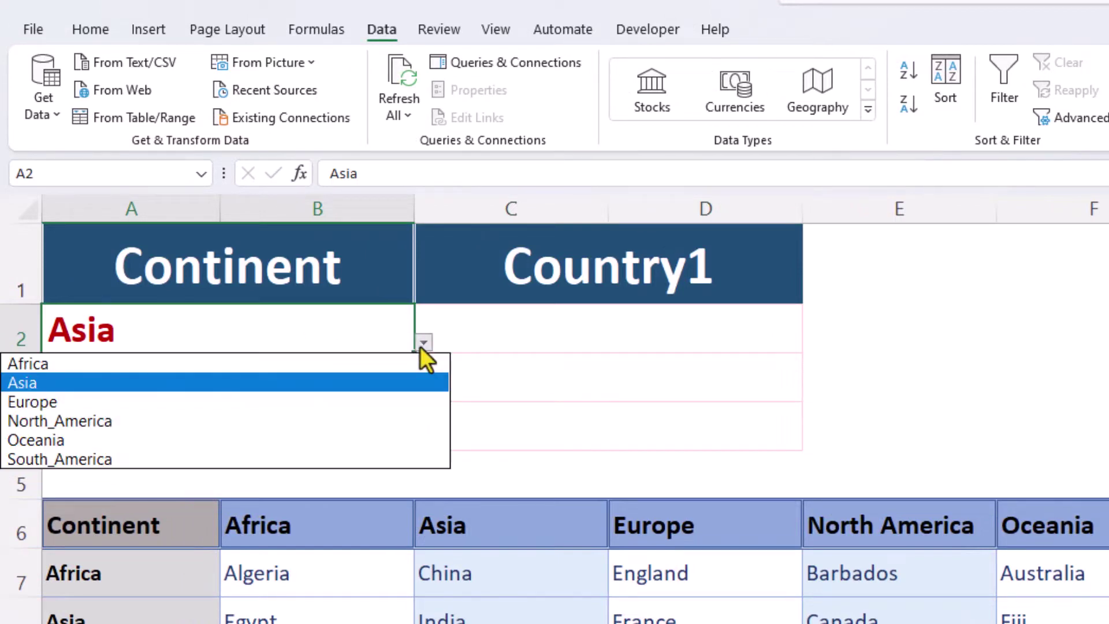
{"action": "left_click", "coordinate": [411, 403]}
{"action": "left_click", "coordinate": [765, 340]}
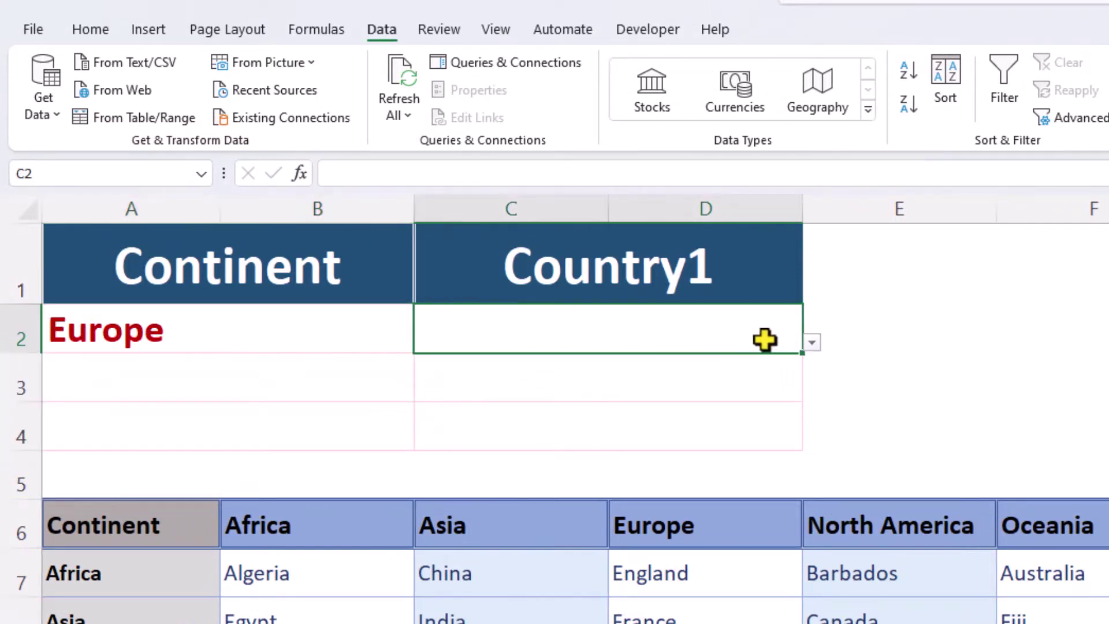
{"action": "left_click", "coordinate": [813, 343]}
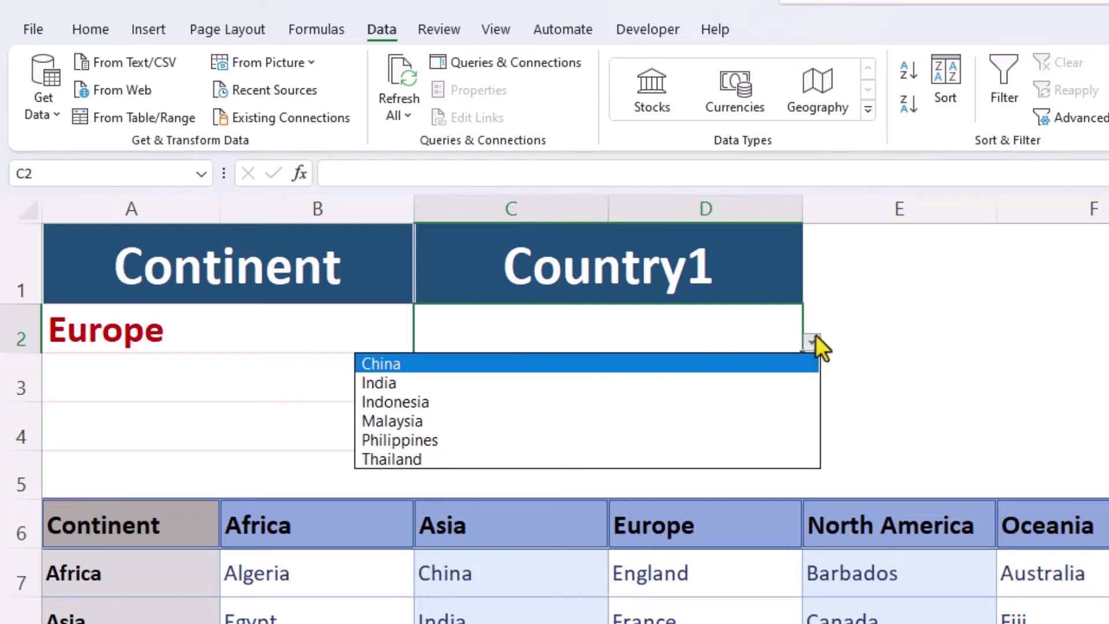
{"action": "left_click_drag", "start_coordinate": [774, 335], "coordinate": [782, 415]}
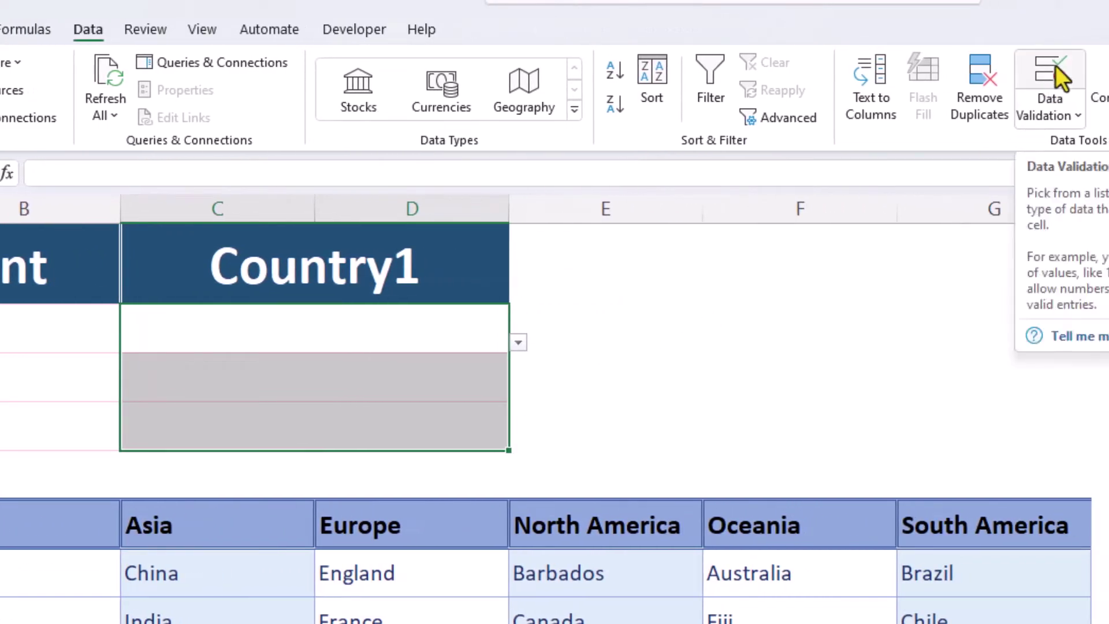
- Change the Country1 list source from =Asia to =INDIRECT($A2) with a relative row
{"action": "left_click", "coordinate": [1055, 65]}
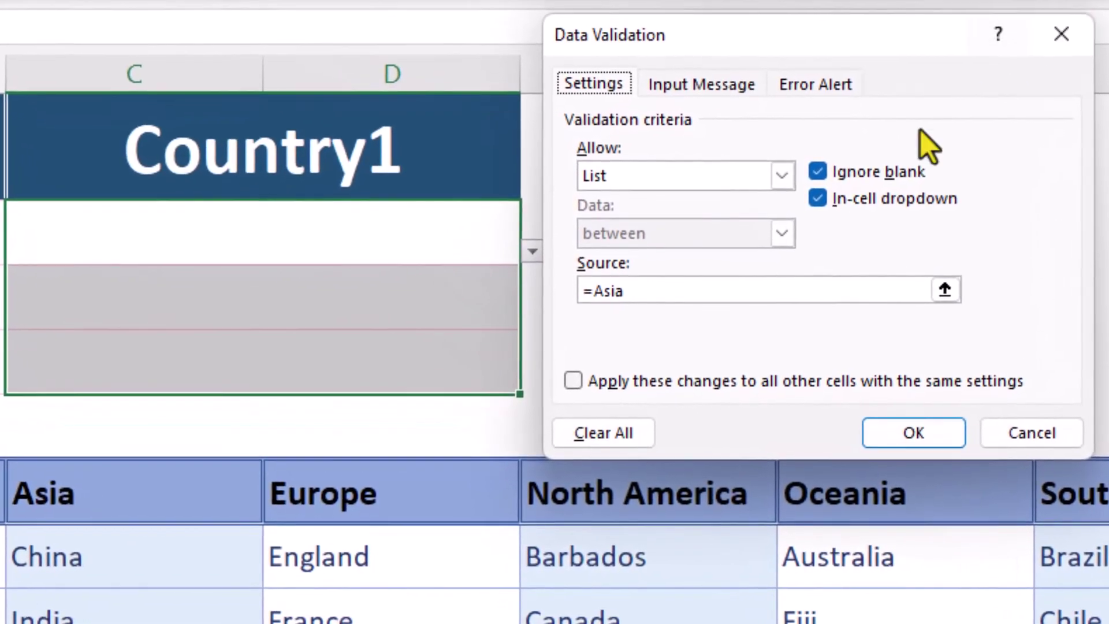
{"action": "left_click_drag", "start_coordinate": [701, 293], "coordinate": [518, 290]}
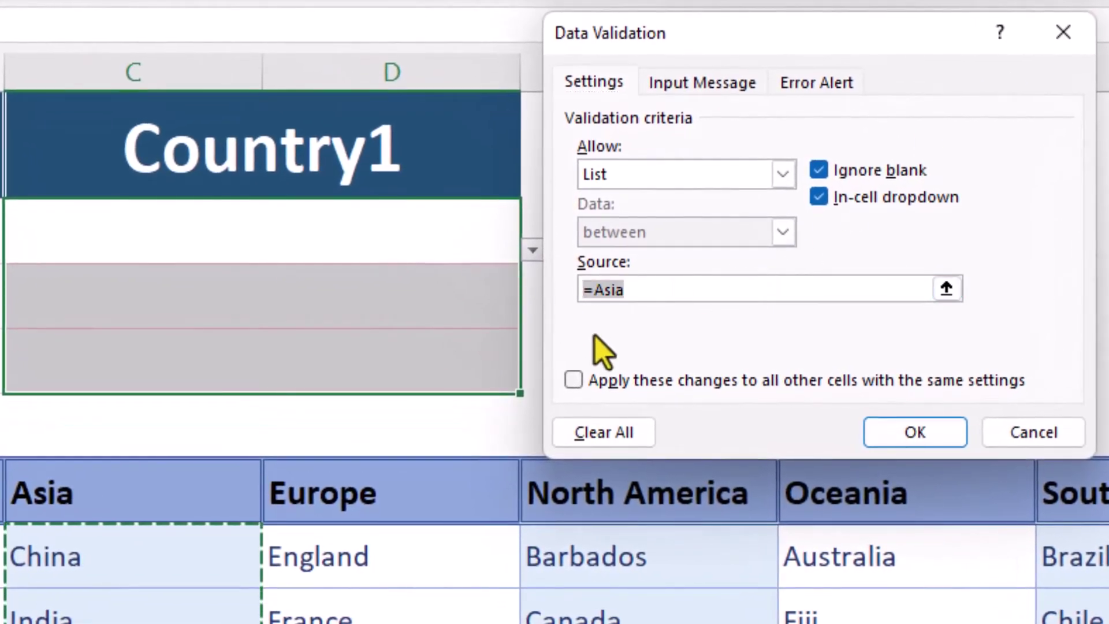
{"action": "key", "text": "BackSpace"}
{"action": "type", "text": "=INDIRECT("}
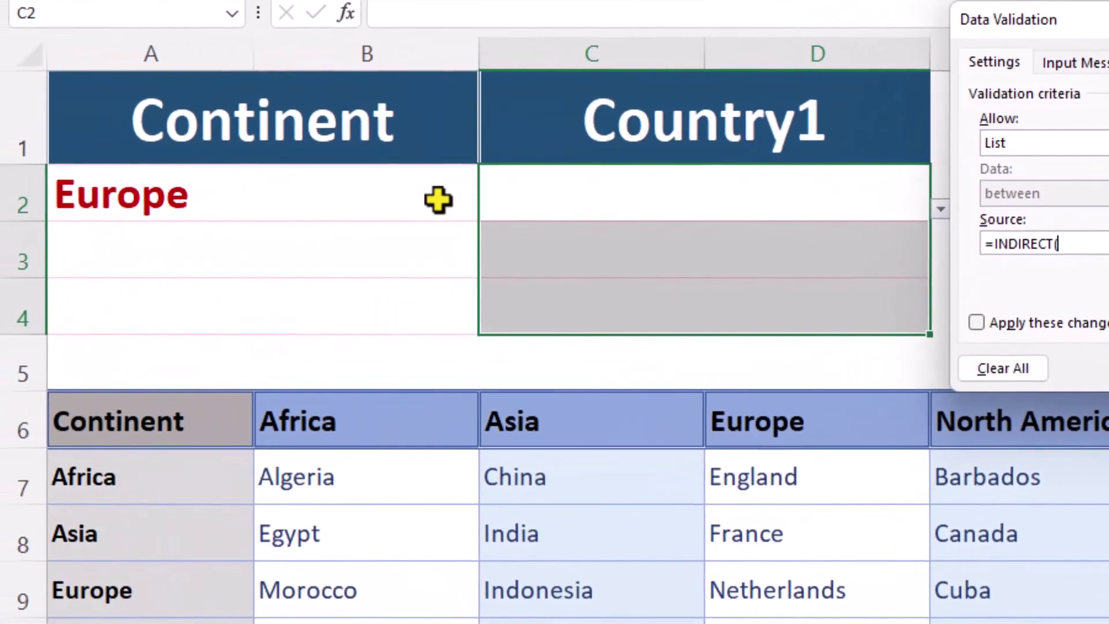
{"action": "left_click", "coordinate": [438, 200]}
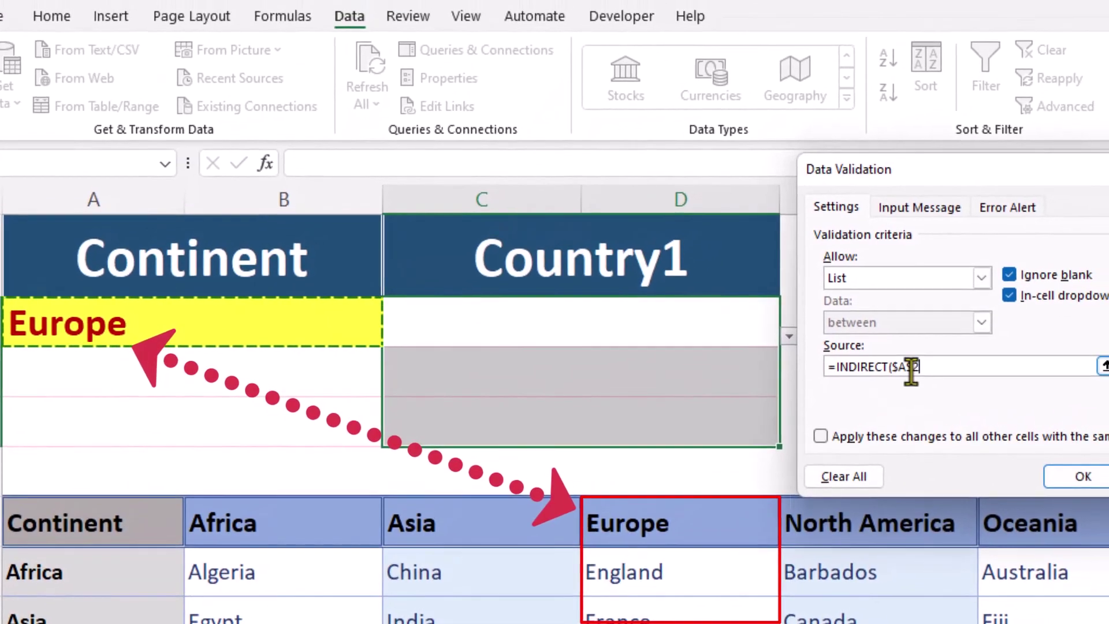
{"action": "left_click", "coordinate": [908, 367]}
{"action": "key", "text": "BackSpace"}
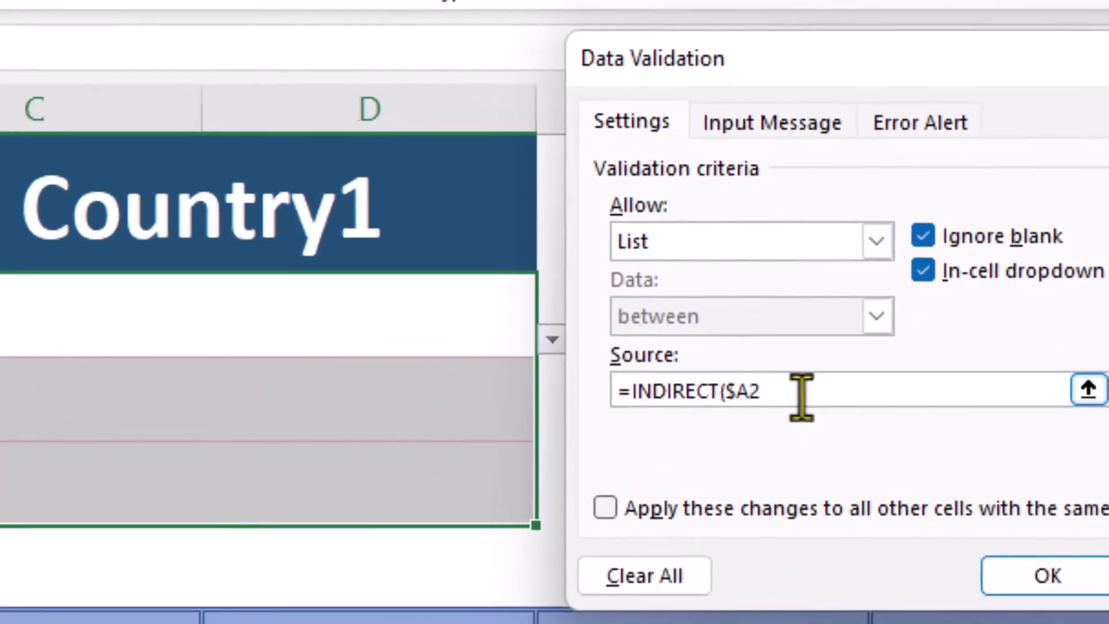
{"action": "left_click", "coordinate": [845, 383]}
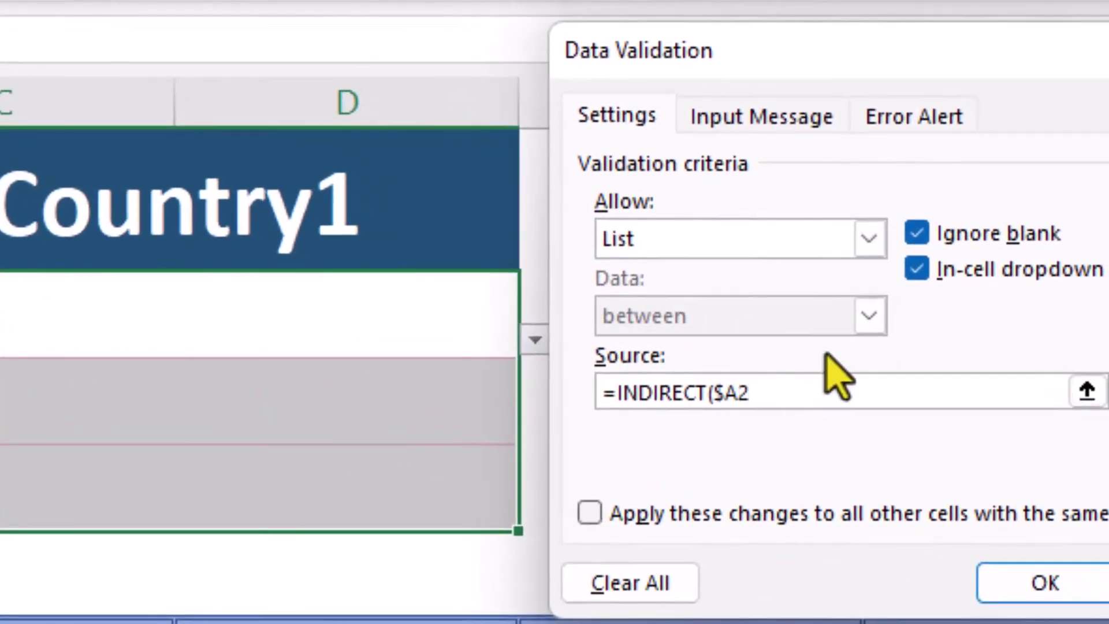
{"action": "type", "text": ")"}
{"action": "left_click", "coordinate": [1008, 584]}
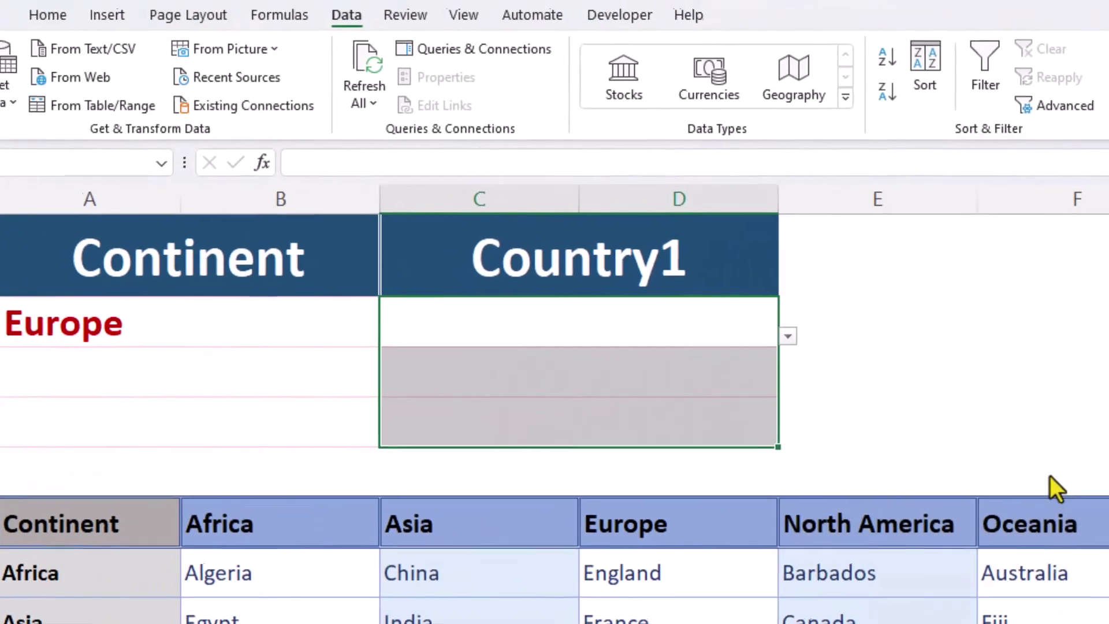
- Pick Netherlands in C2, then South_America in A3 and Chile in C3
{"action": "left_click", "coordinate": [791, 342]}
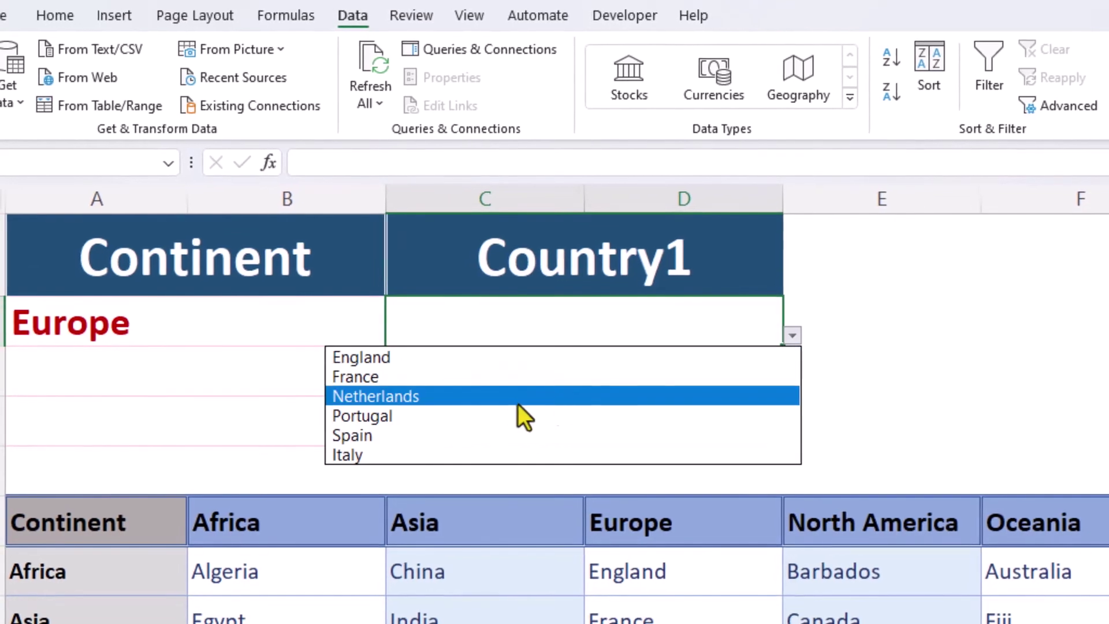
{"action": "left_click", "coordinate": [515, 399]}
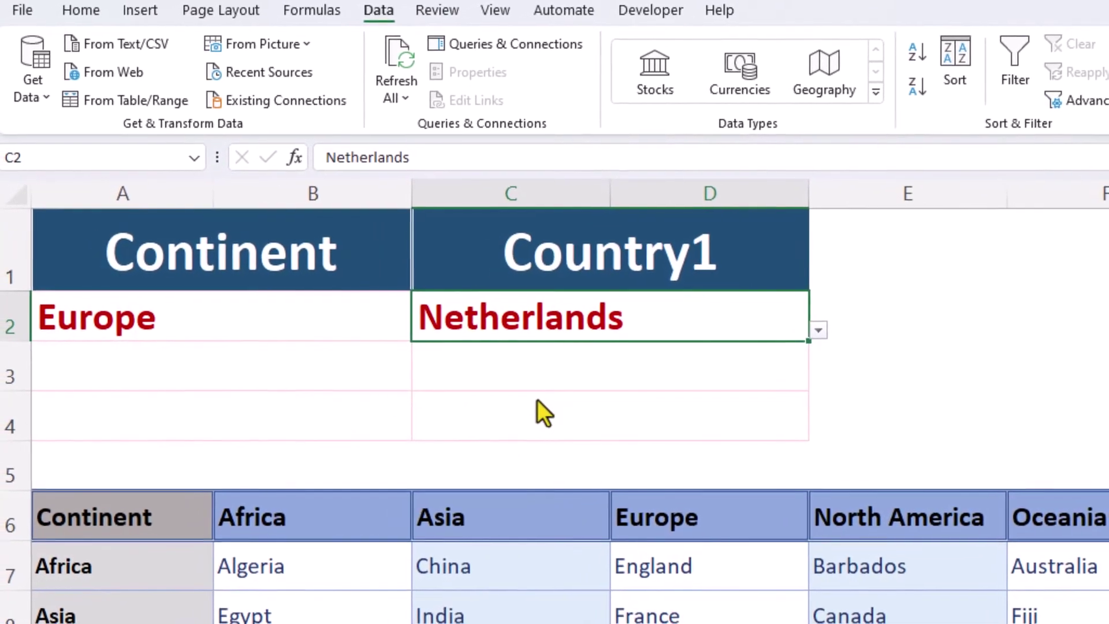
{"action": "left_click", "coordinate": [312, 372]}
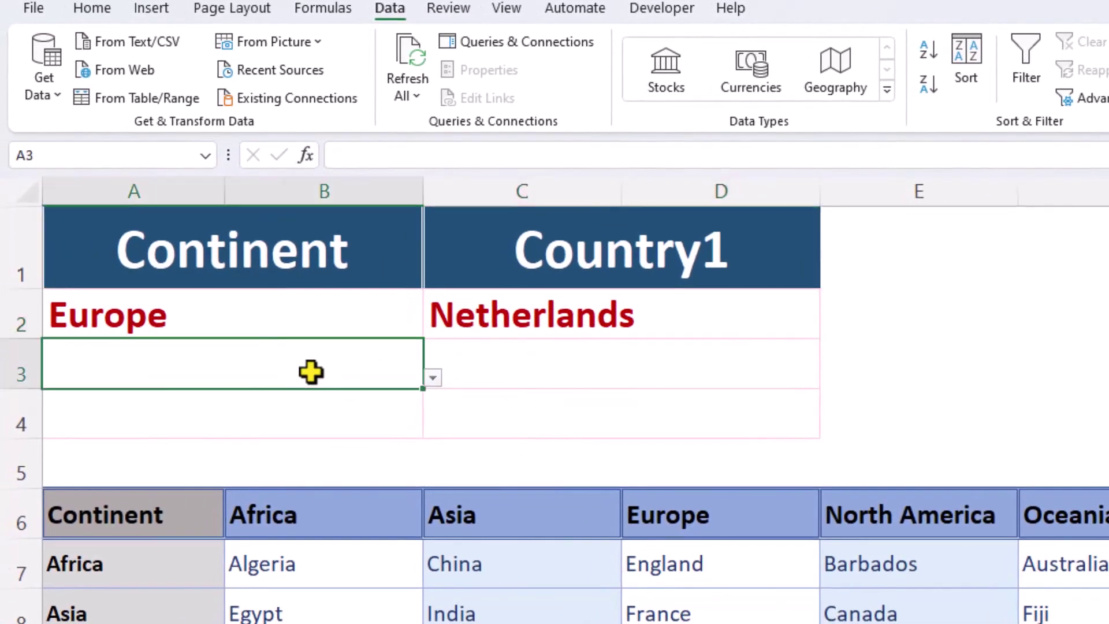
{"action": "left_click", "coordinate": [432, 379]}
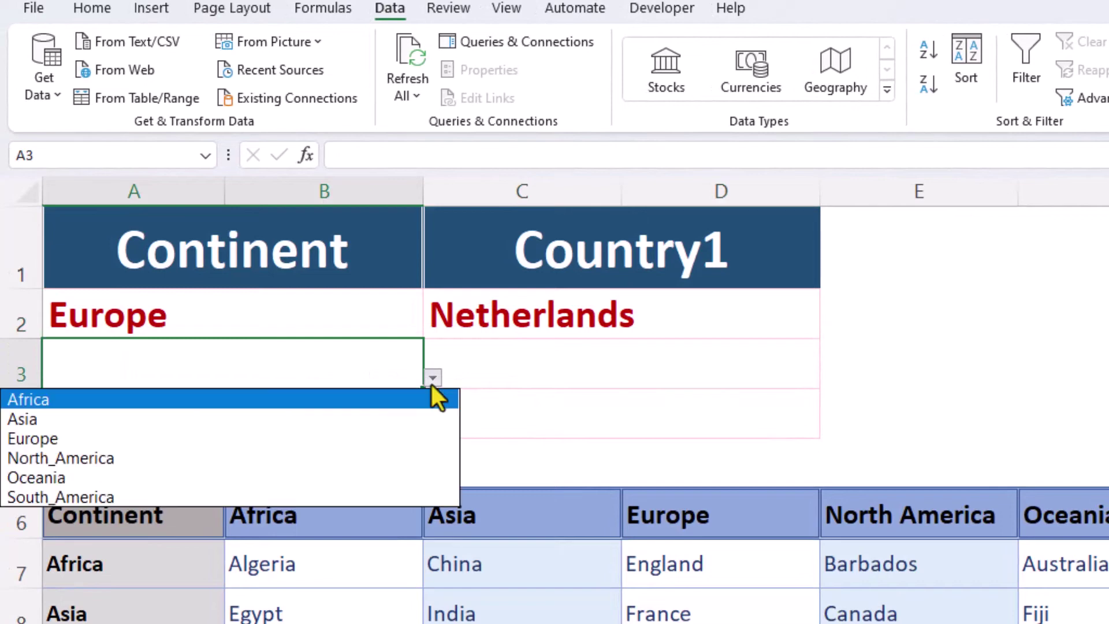
{"action": "left_click", "coordinate": [391, 497]}
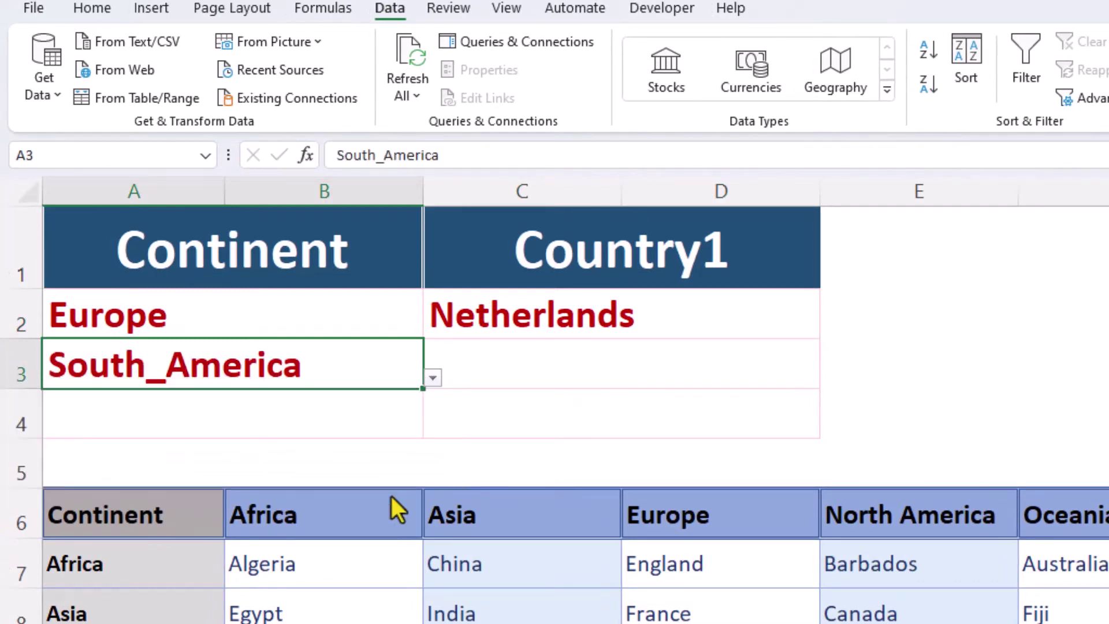
{"action": "left_click", "coordinate": [655, 368]}
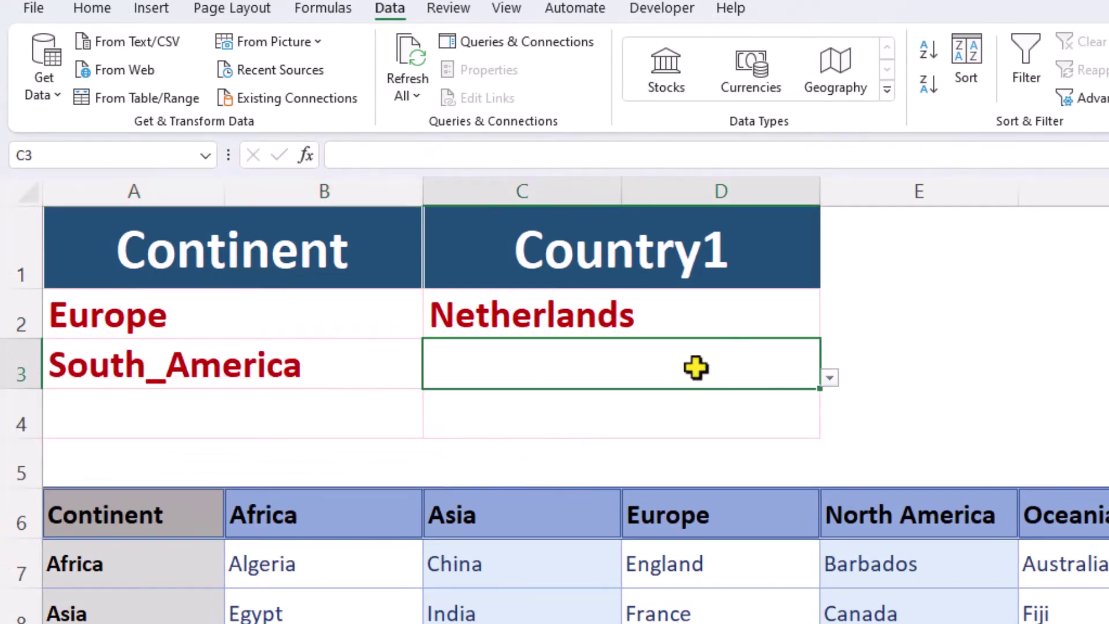
{"action": "left_click", "coordinate": [829, 379]}
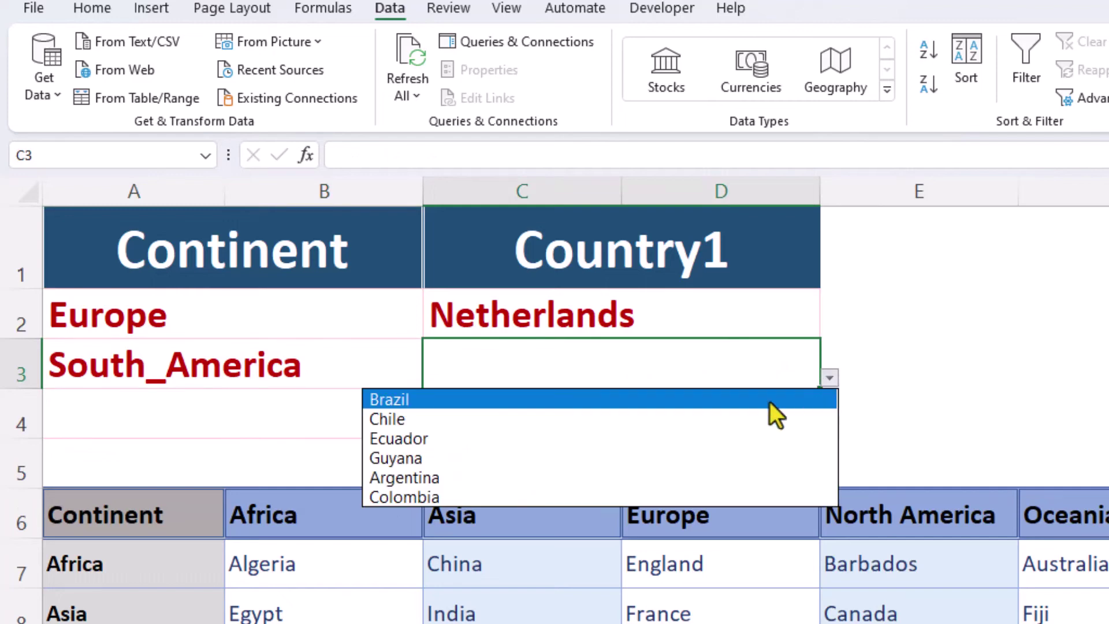
{"action": "left_click", "coordinate": [738, 421]}
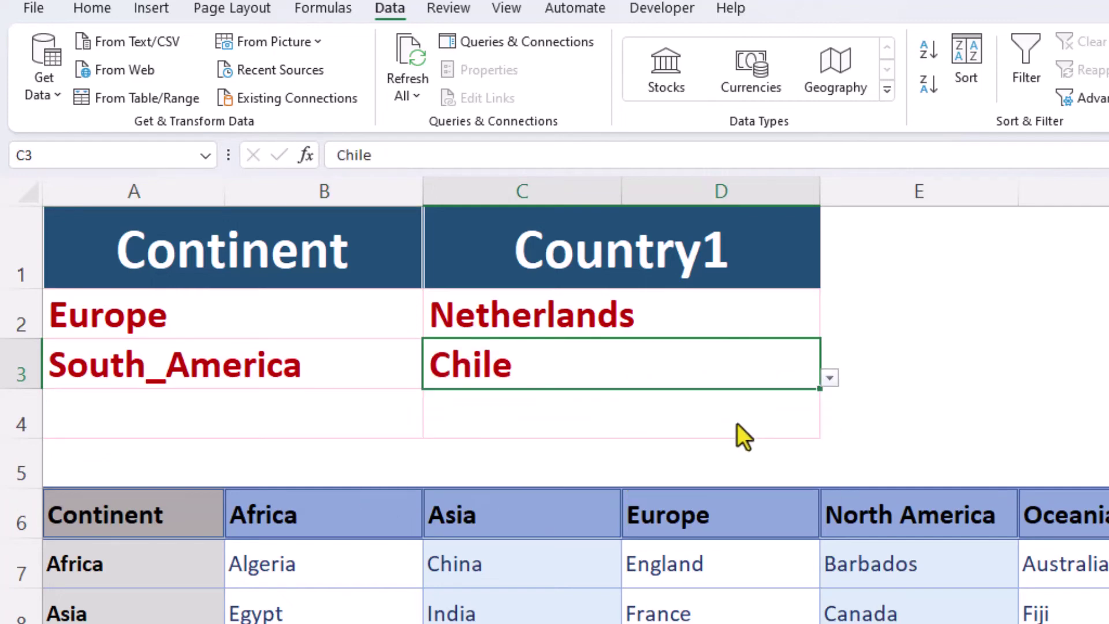
- Pick North_America in A4 and Jamaica in C4 from their dropdowns
{"action": "left_click", "coordinate": [349, 424]}
{"action": "left_click", "coordinate": [434, 428]}
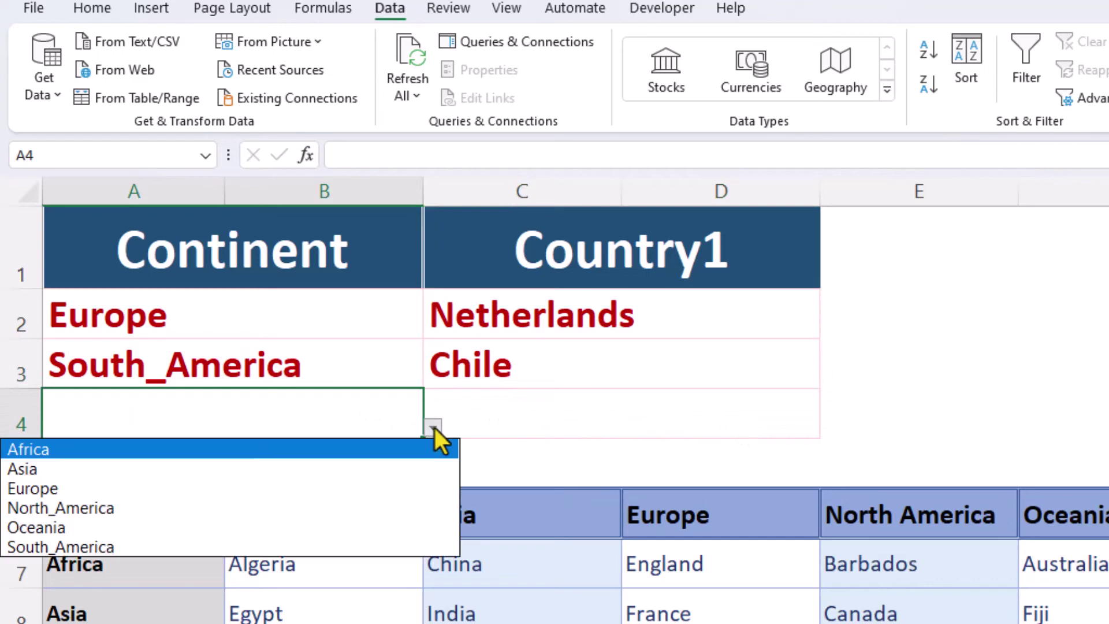
{"action": "left_click", "coordinate": [411, 508]}
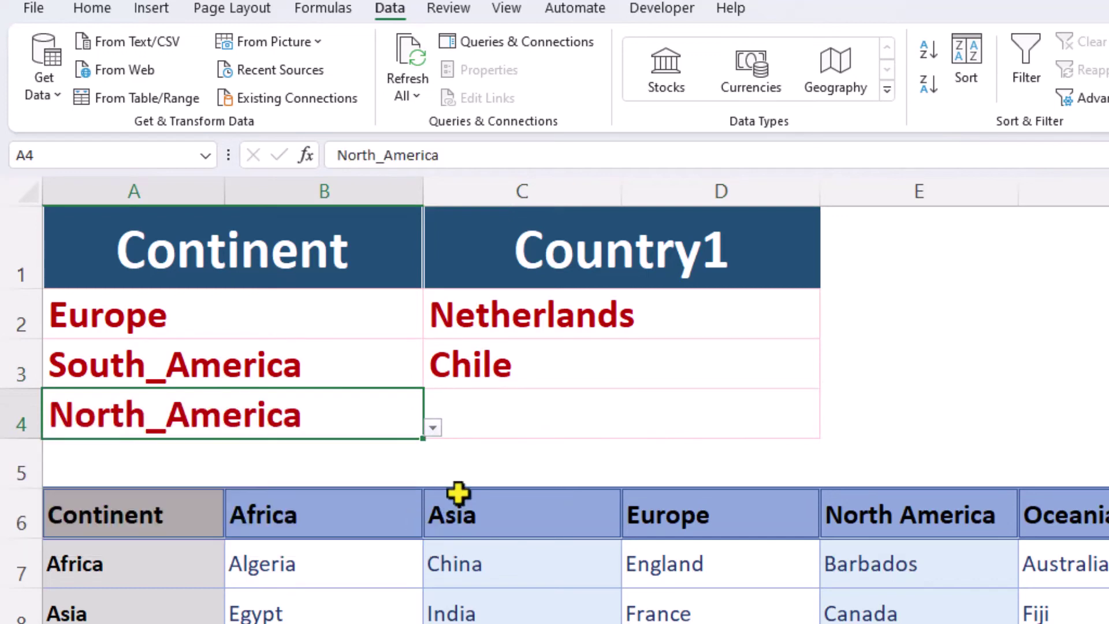
{"action": "left_click", "coordinate": [689, 420]}
{"action": "left_click", "coordinate": [830, 428]}
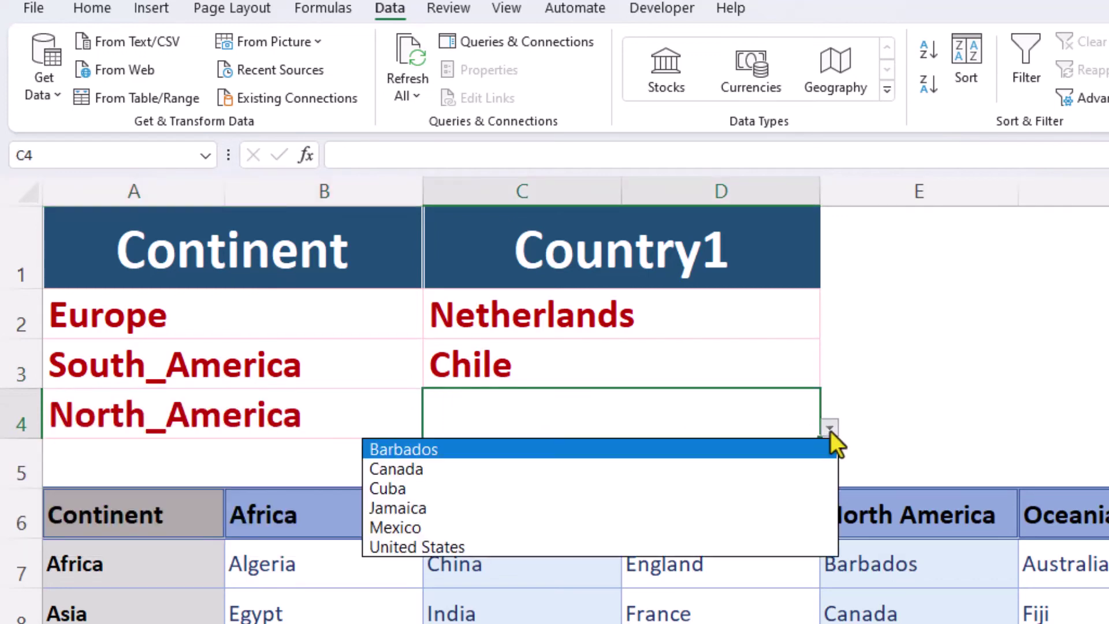
{"action": "left_click", "coordinate": [824, 517]}
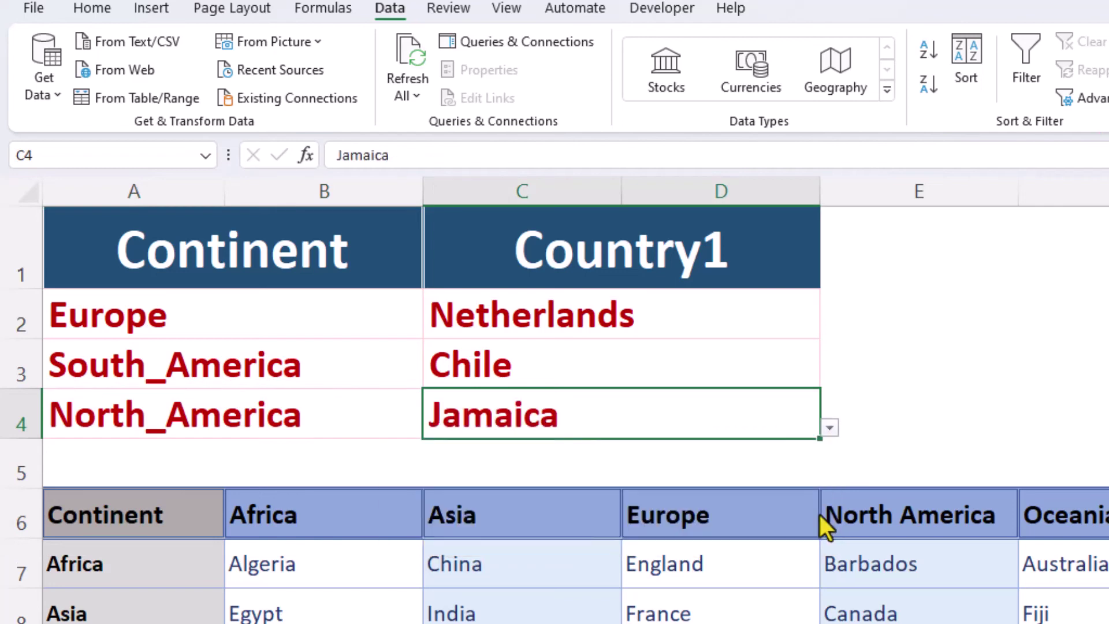
{"action": "left_click", "coordinate": [865, 248]}
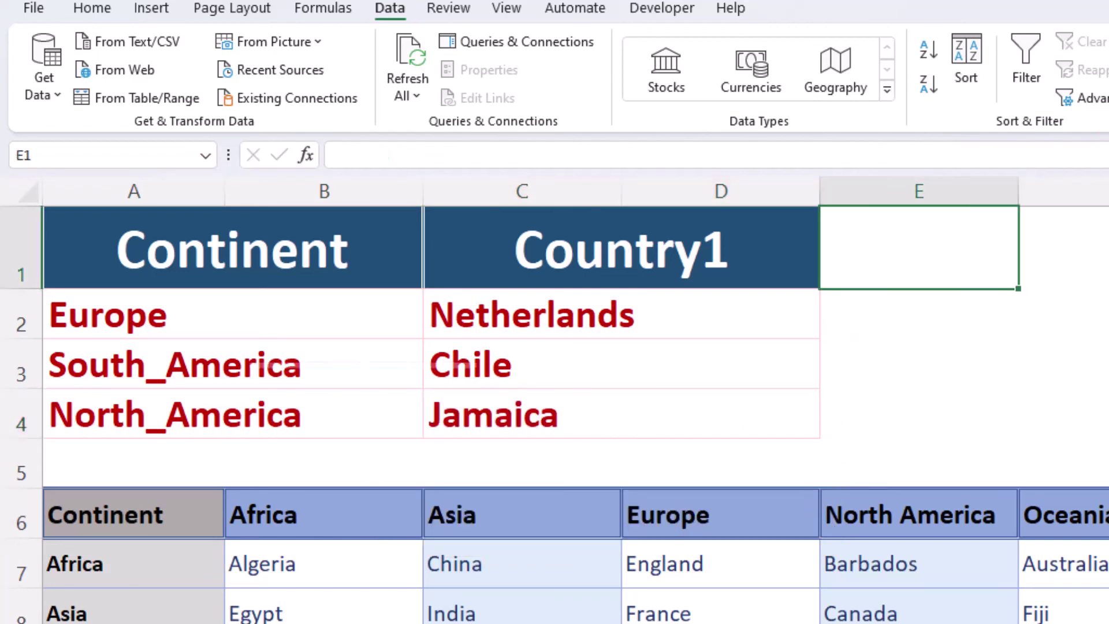